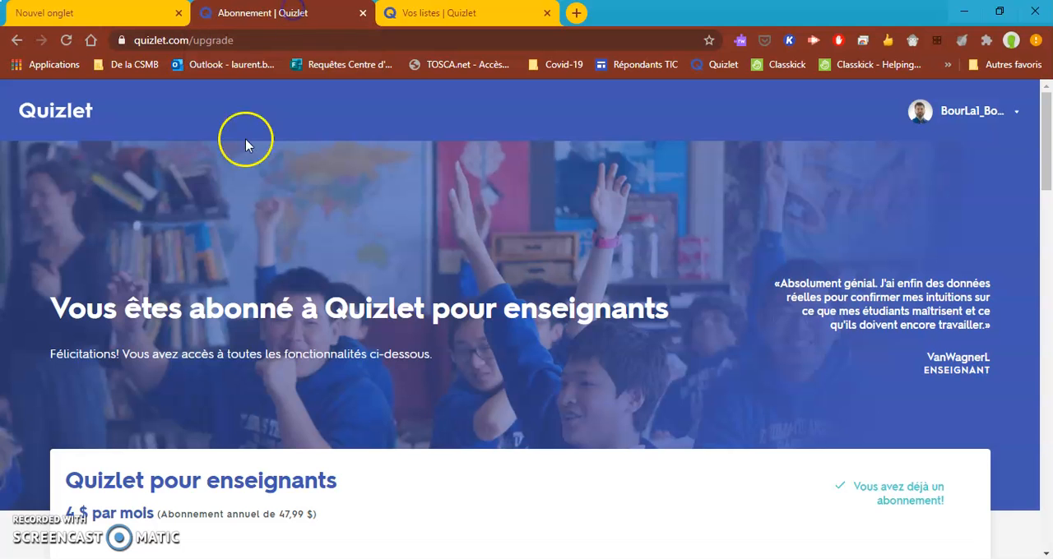
# Review the features of the Quizlet pour enseignants subscription, and open the list "Les parties du corps premium".
pyautogui.scroll(-4, 346, 244)
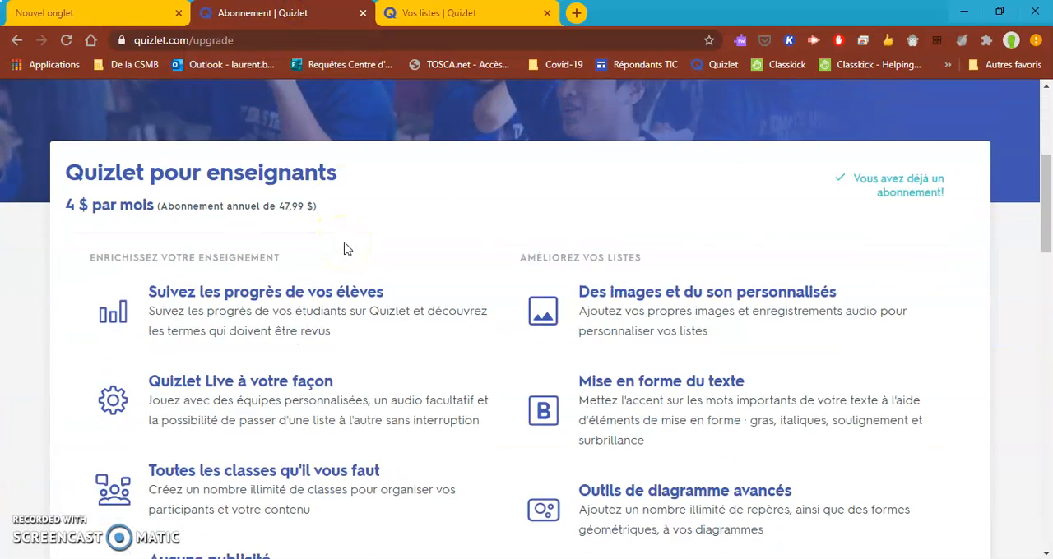
pyautogui.scroll(-1, 347, 247)
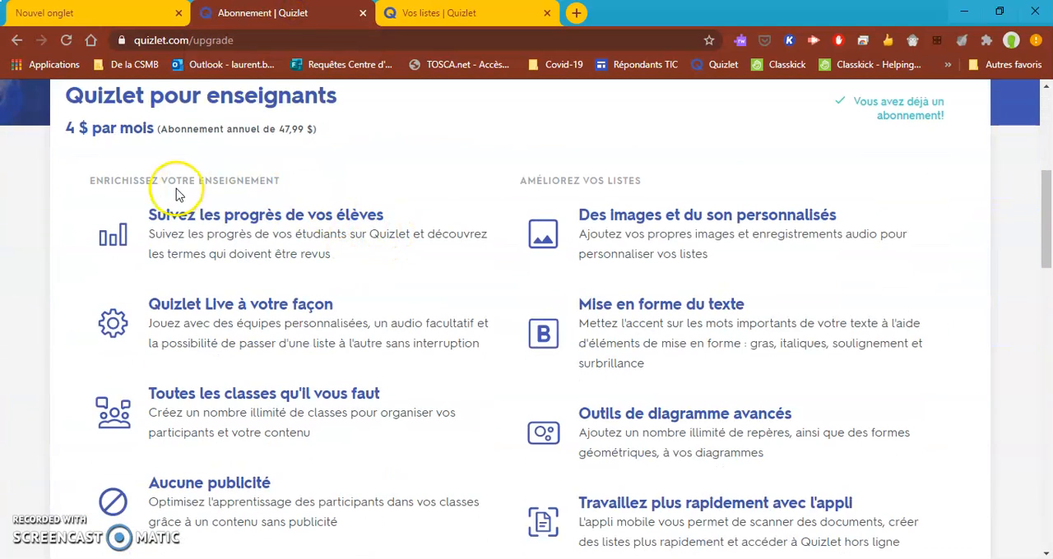
pyautogui.scroll(-1, 264, 255)
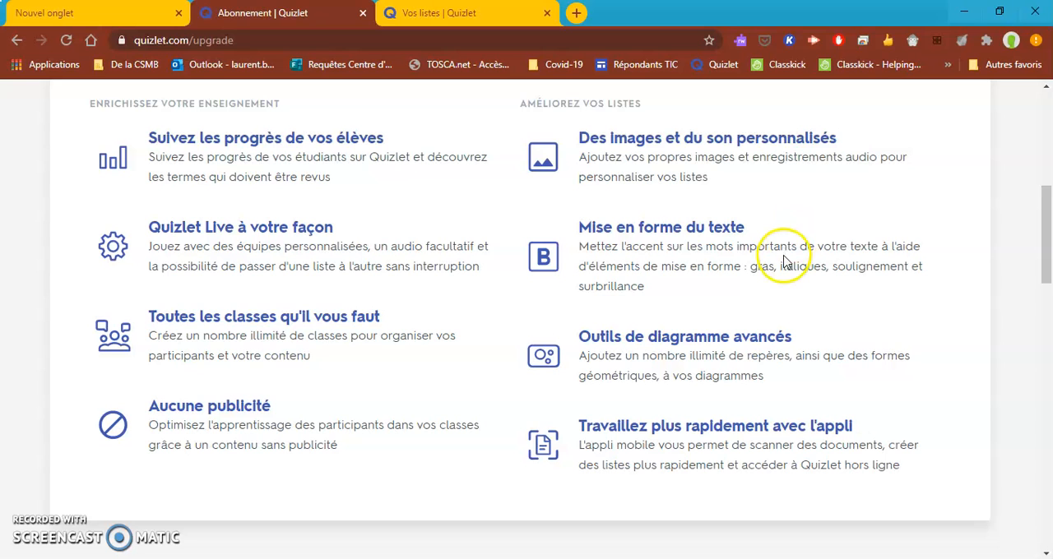
pyautogui.click(494, 13)
pyautogui.click(380, 241)
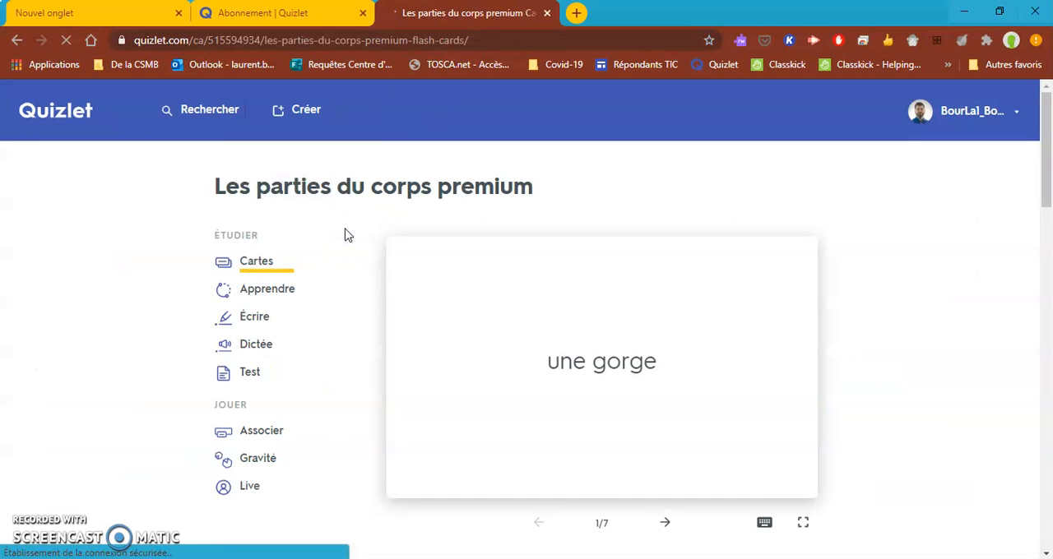
# Listen to the pronunciation of the terms in the list, from "une gorge" through "une poitrine".
pyautogui.scroll(-4, 505, 296)
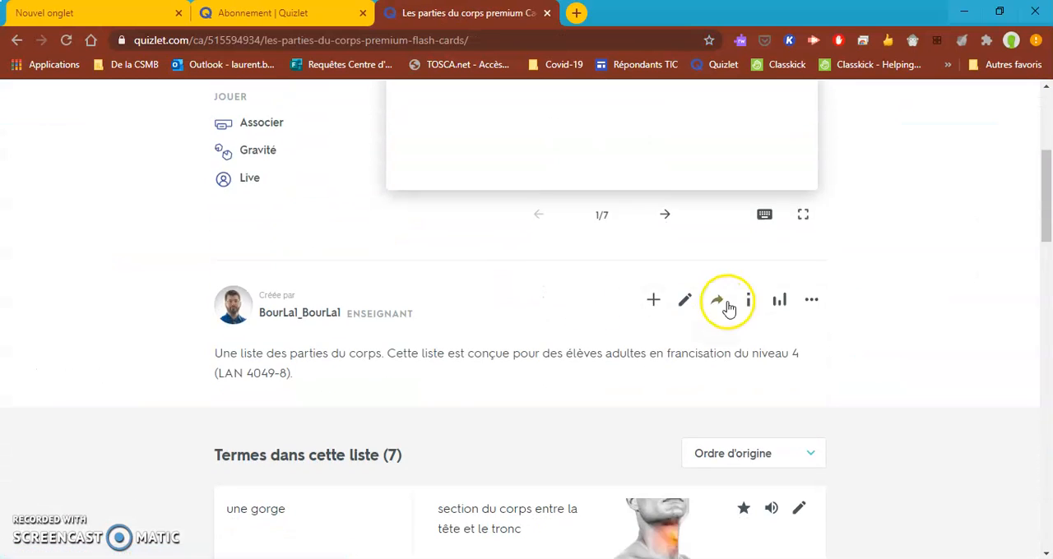
pyautogui.scroll(-2, 742, 355)
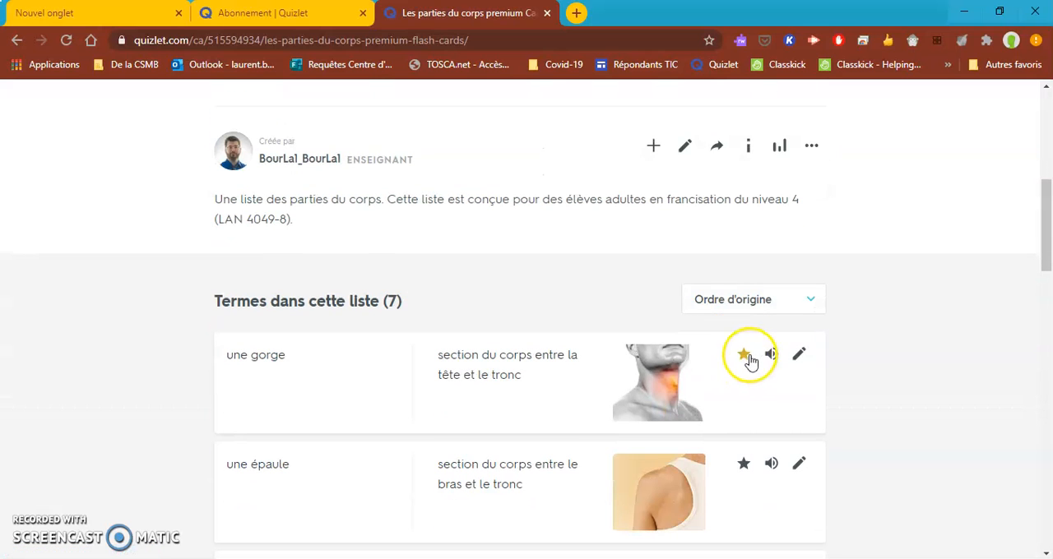
pyautogui.click(775, 355)
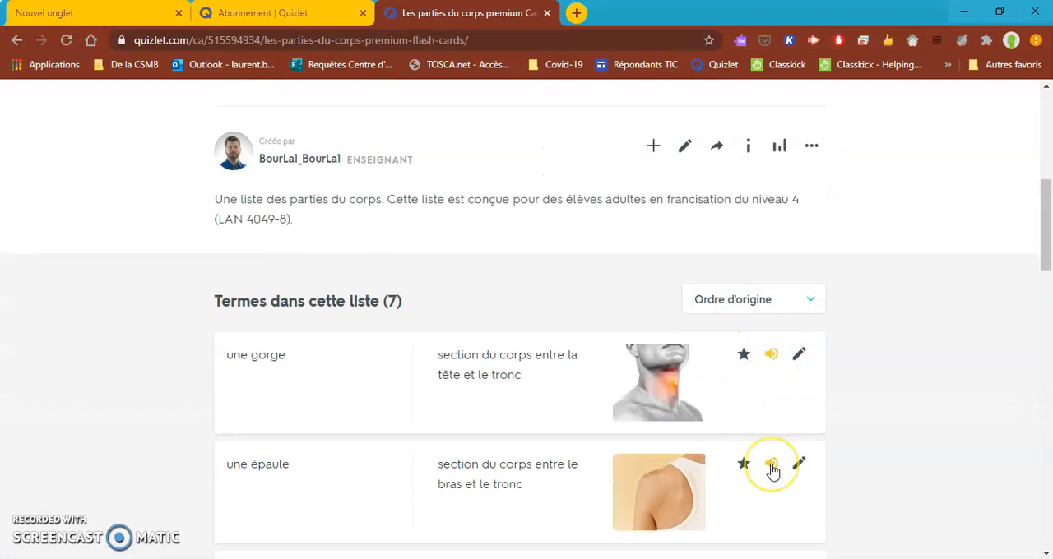
pyautogui.click(771, 466)
pyautogui.scroll(-2, 764, 404)
pyautogui.click(770, 420)
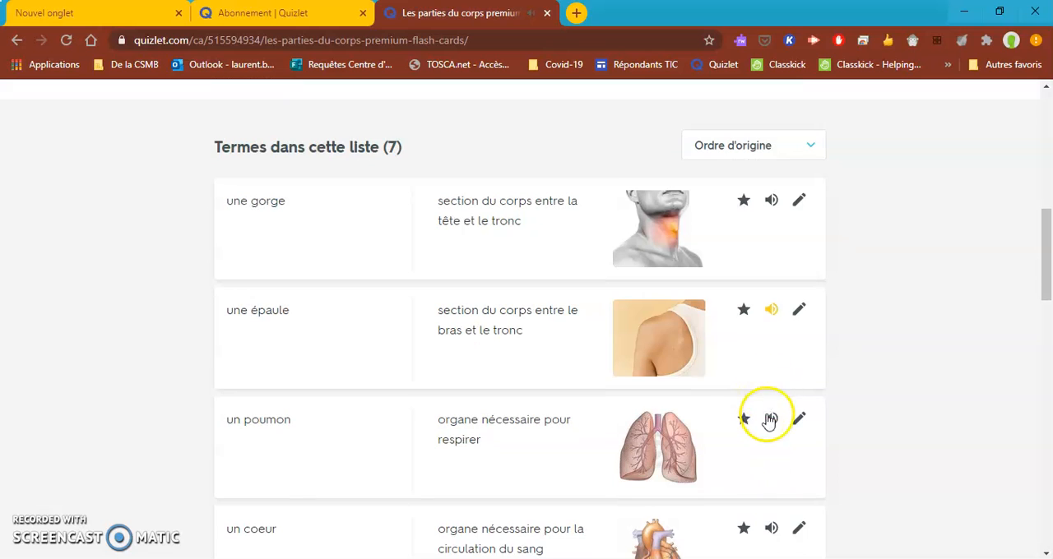
pyautogui.scroll(-2, 769, 409)
pyautogui.click(770, 376)
pyautogui.scroll(-1, 768, 376)
pyautogui.click(773, 408)
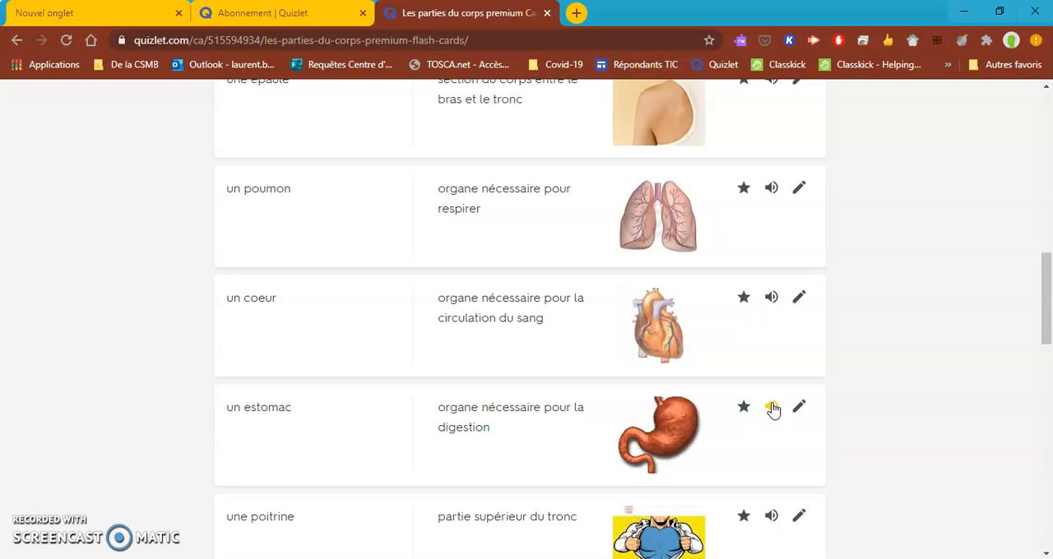
pyautogui.scroll(-1, 773, 415)
pyautogui.click(770, 438)
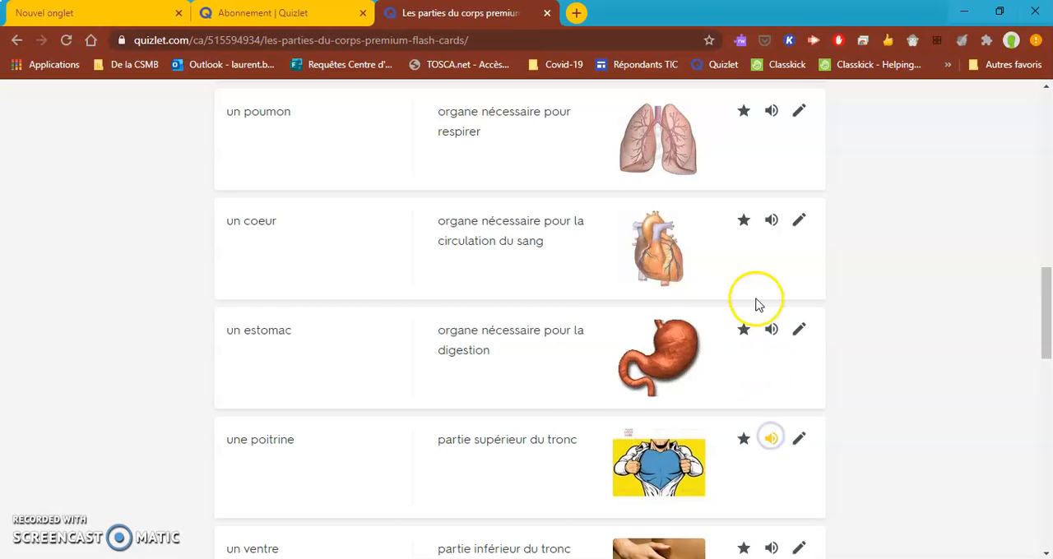
# Open the list "Les parties du corps premium" for editing.
pyautogui.scroll(3, 757, 301)
pyautogui.scroll(3, 757, 301)
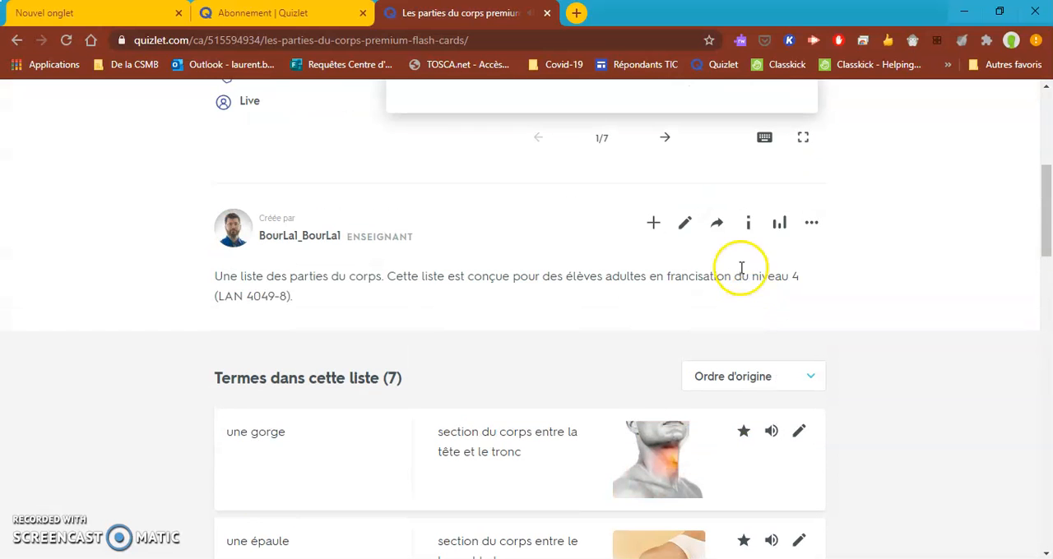
pyautogui.click(683, 223)
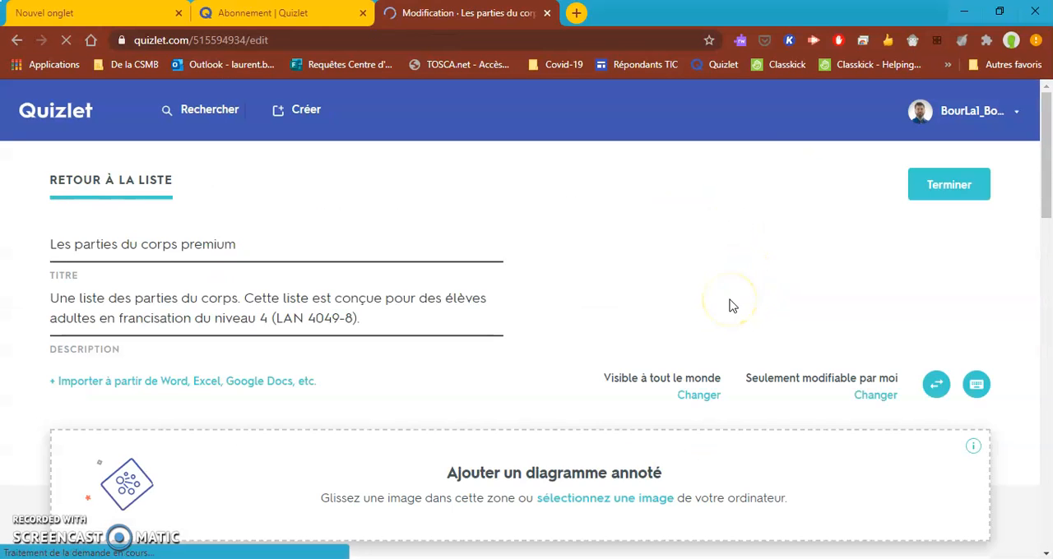
# Try bold, italic and underline one after another on the word "gorge" in the first term, removing each format again.
pyautogui.scroll(-4, 732, 306)
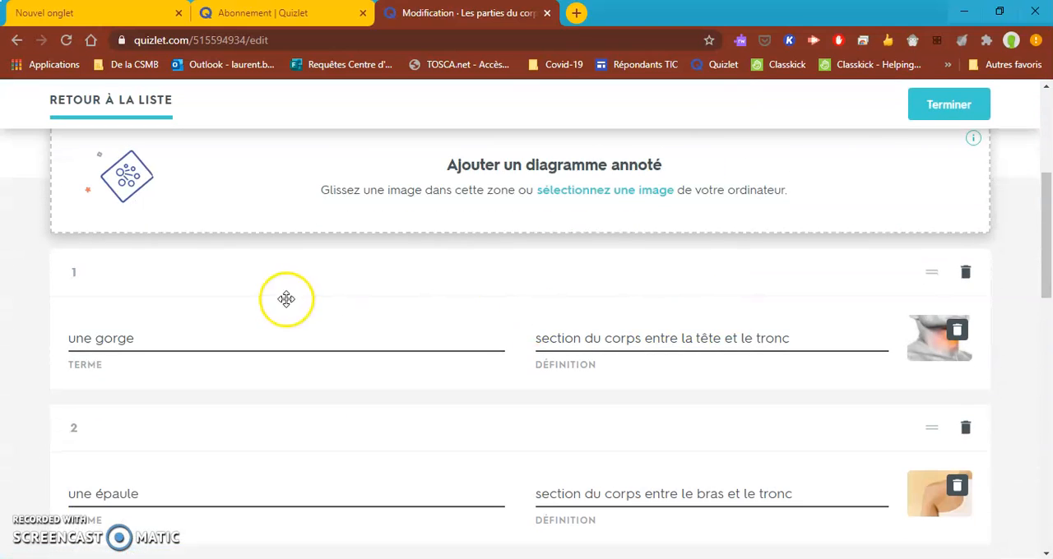
pyautogui.click(292, 328)
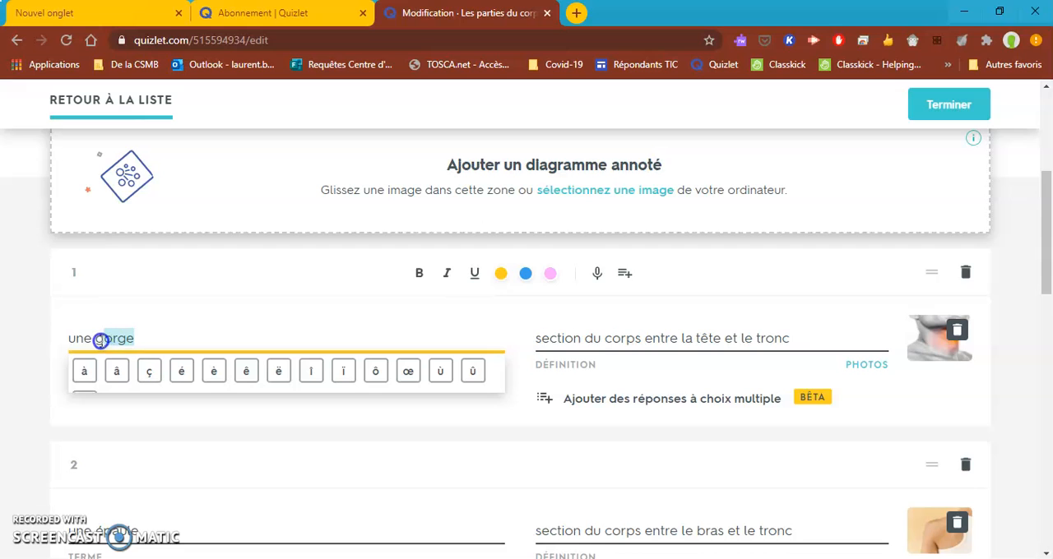
pyautogui.click(419, 275)
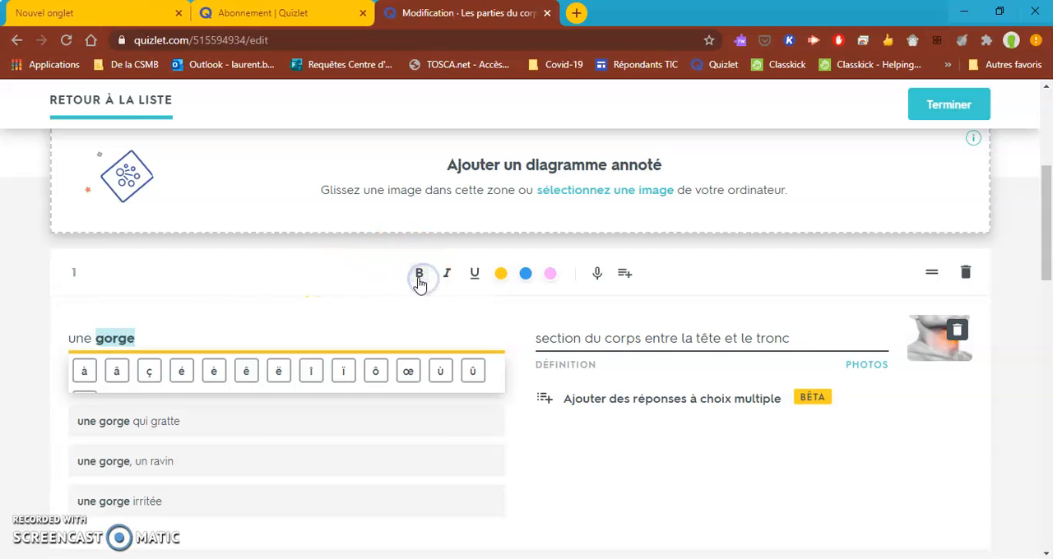
pyautogui.click(419, 275)
pyautogui.click(448, 275)
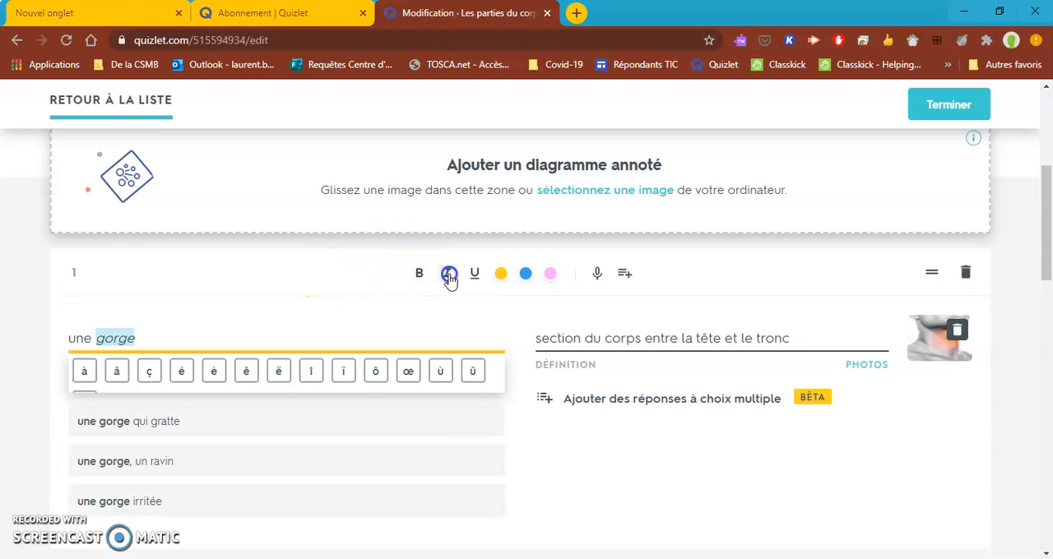
pyautogui.click(448, 274)
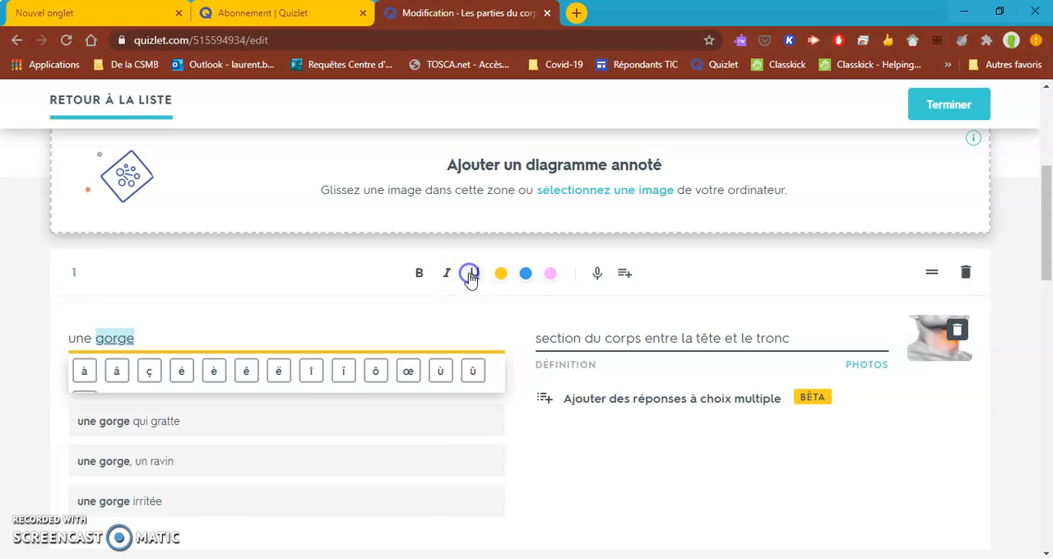
pyautogui.click(472, 277)
# Try a yellow highlight on "gorge" in the first term, and replace the highlighted word with plain text "gorge".
pyautogui.click(501, 274)
pyautogui.click(156, 337)
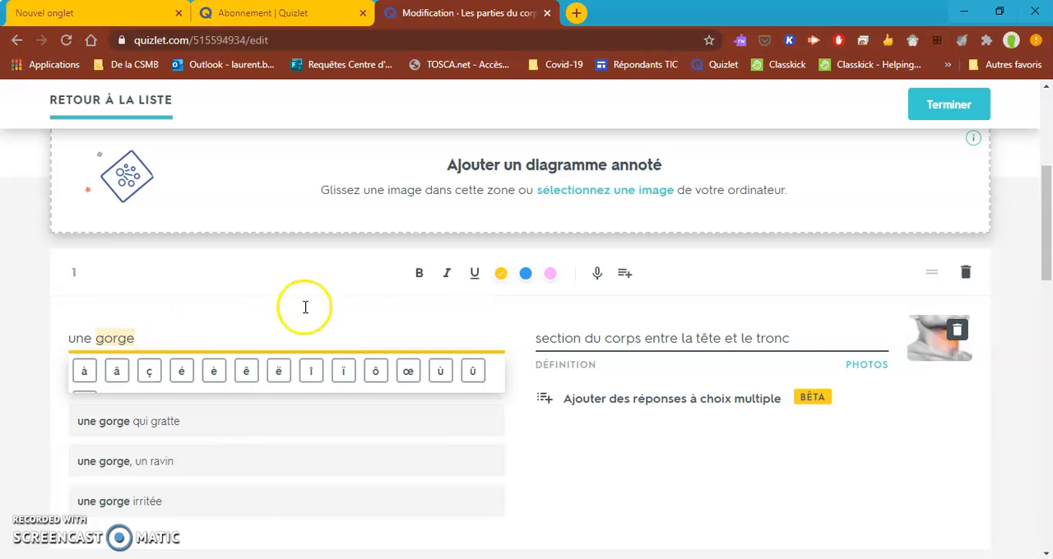
pyautogui.click(503, 275)
pyautogui.click(139, 337)
pyautogui.write('gorge')
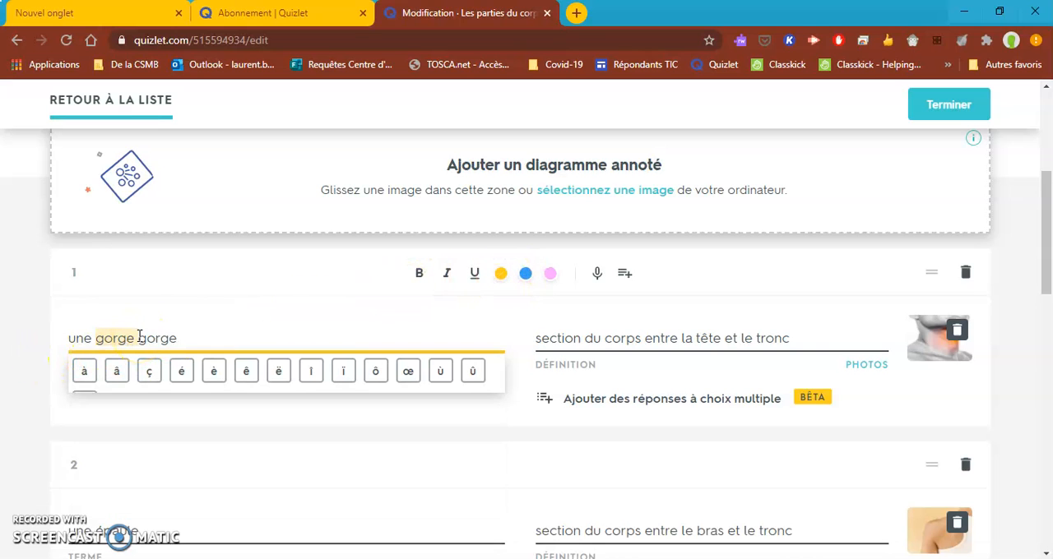
pyautogui.moveTo(139, 338); pyautogui.dragTo(110, 338)
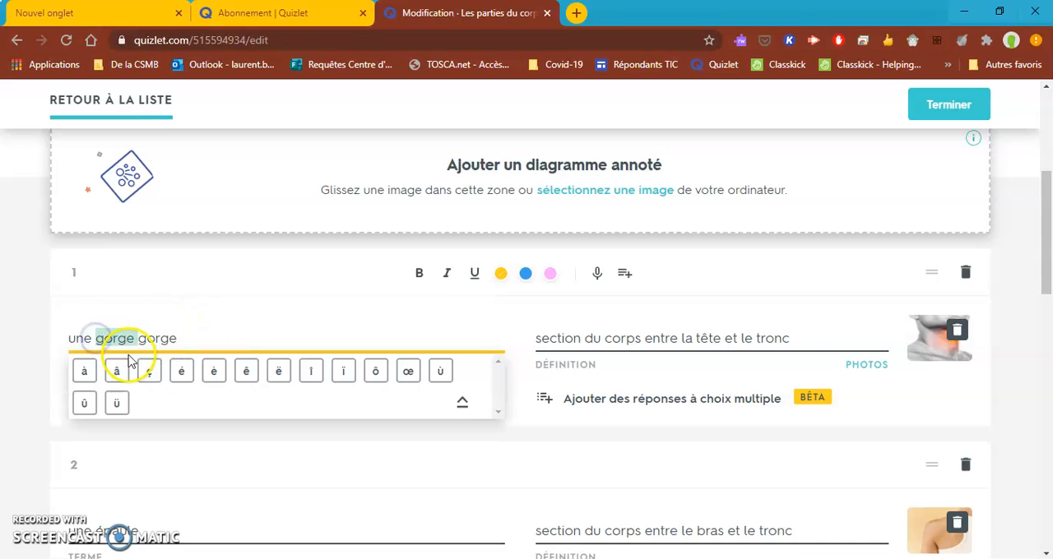
pyautogui.press('BackSpace')
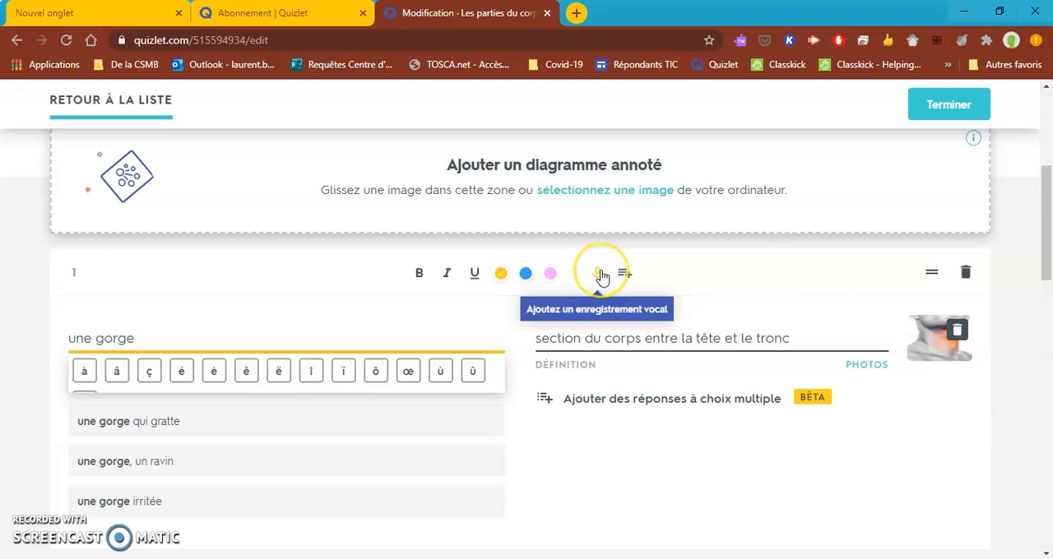
pyautogui.click(9, 355)
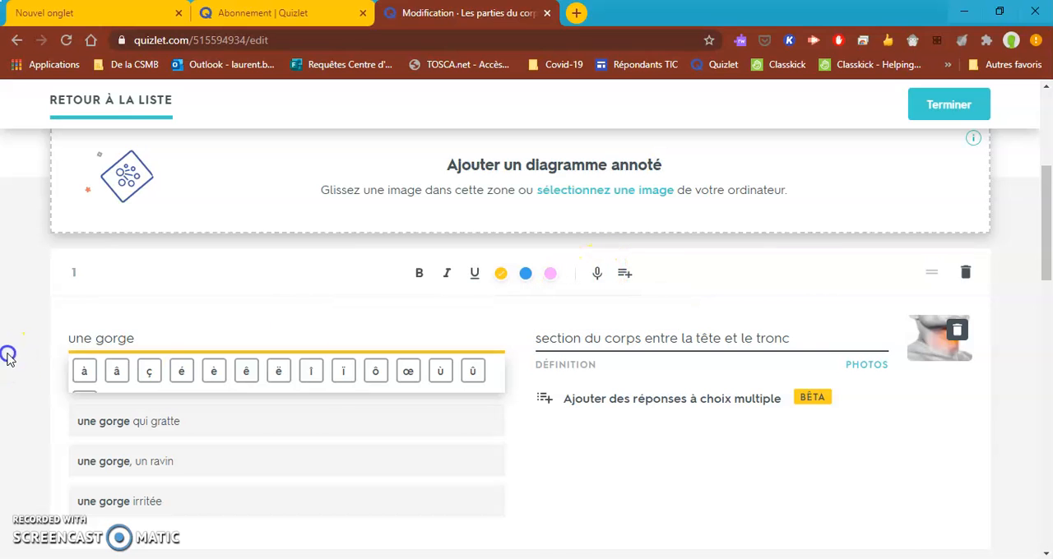
# Add a voice recording to the first term, "une gorge", and close its recorder.
pyautogui.click(211, 345)
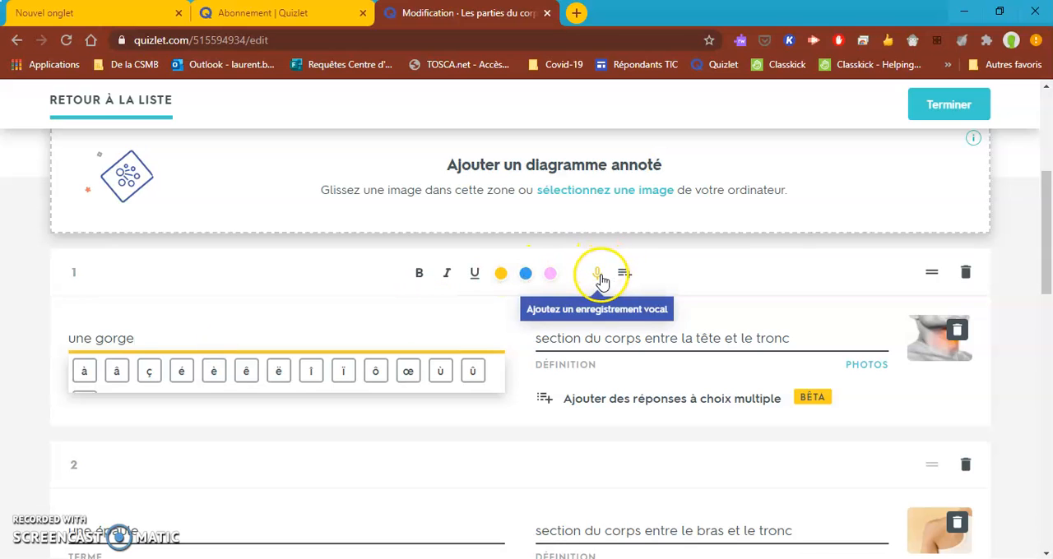
pyautogui.click(601, 278)
pyautogui.click(430, 387)
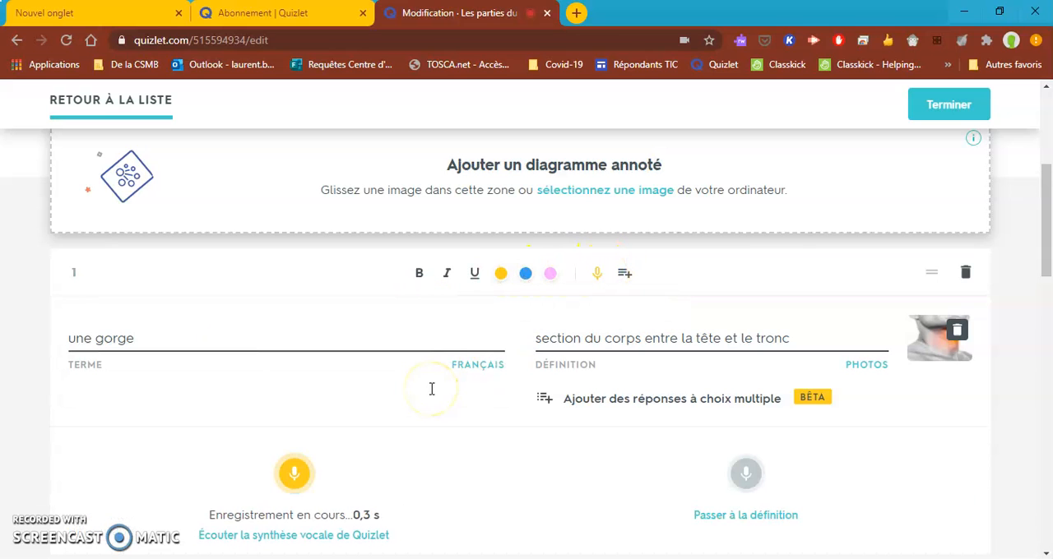
pyautogui.scroll(-2, 432, 389)
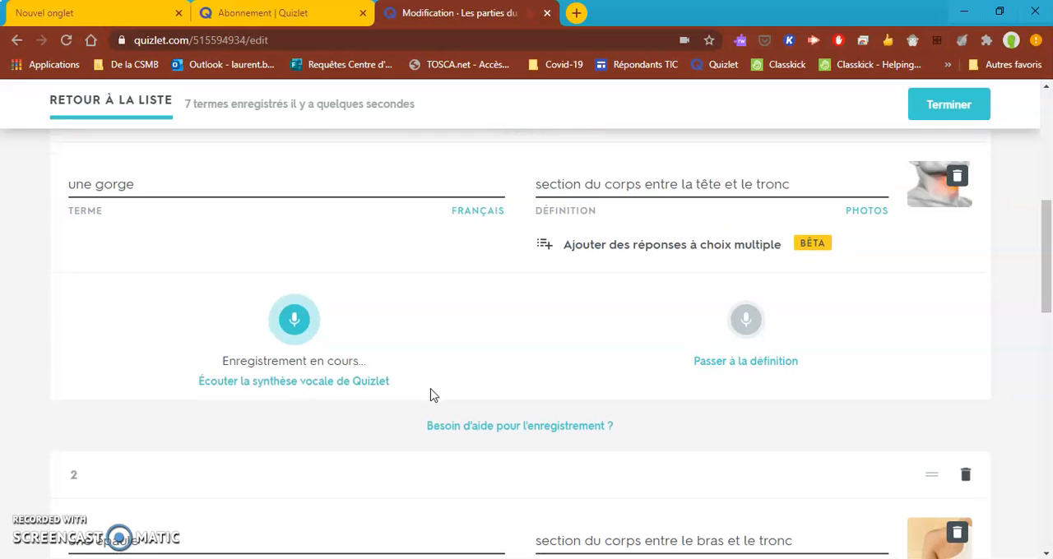
pyautogui.scroll(2, 433, 395)
pyautogui.click(597, 274)
# Record custom audio for the second term, "une épaule", and close its recorder.
pyautogui.scroll(-3, 434, 371)
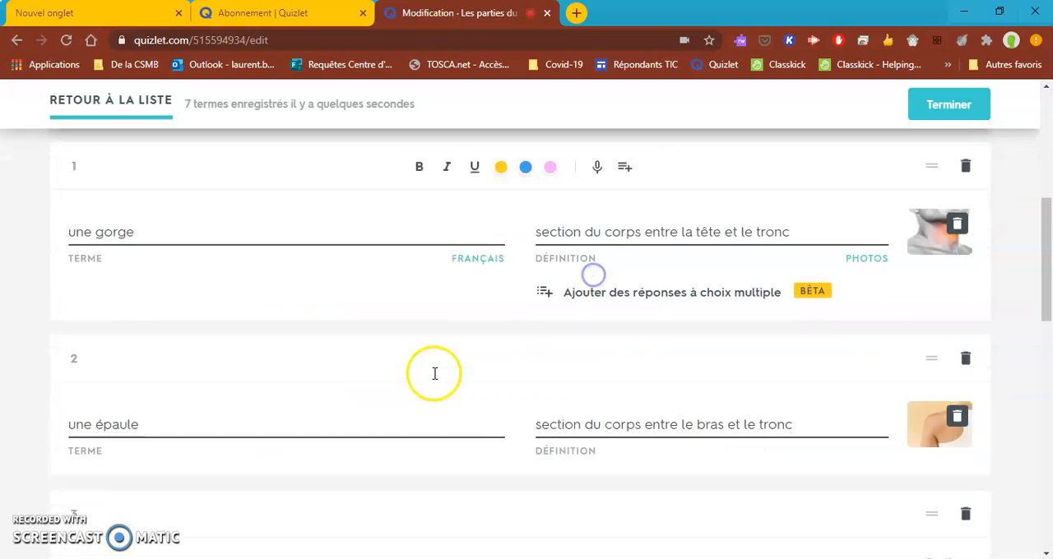
pyautogui.click(359, 313)
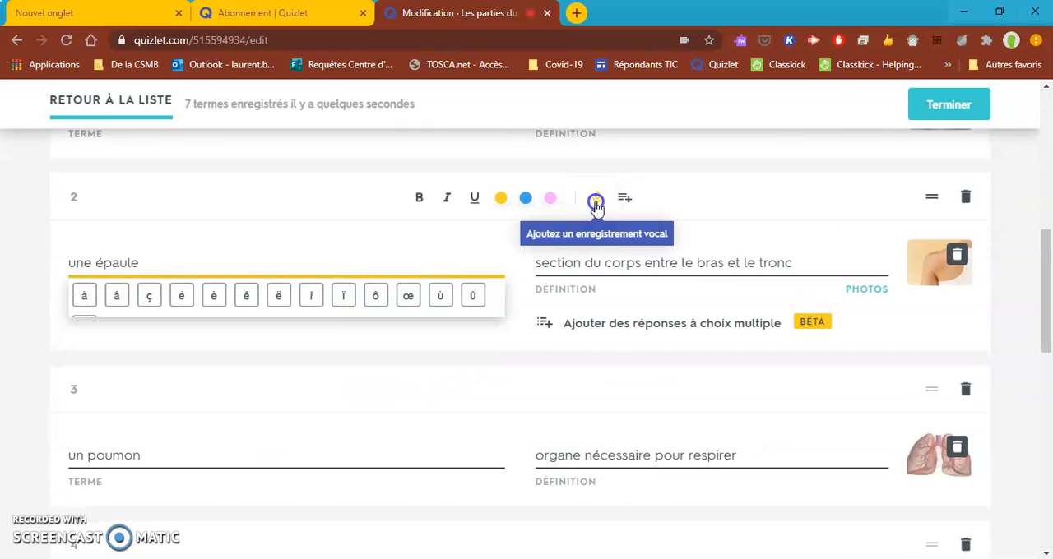
pyautogui.click(597, 198)
pyautogui.press('space')
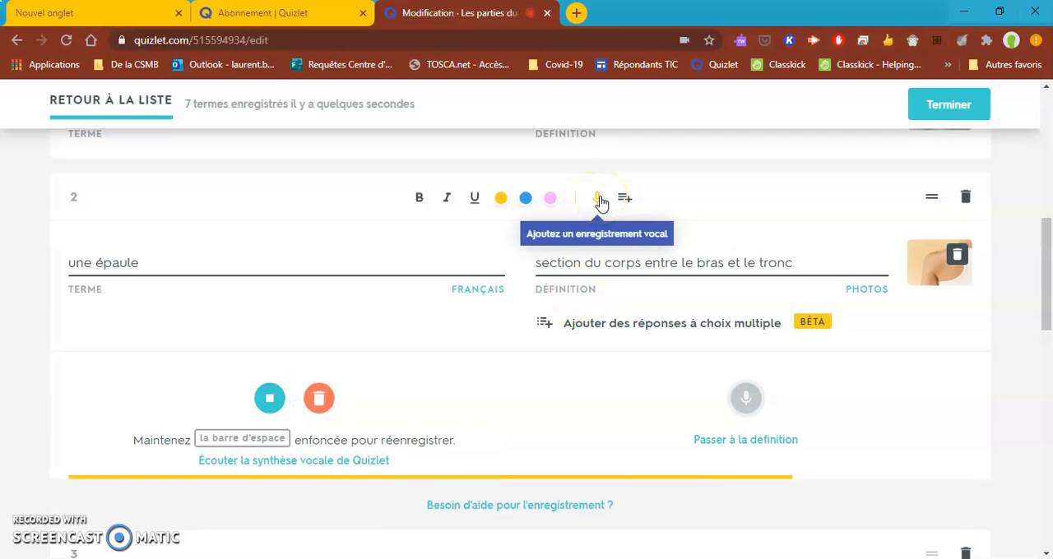
pyautogui.click(601, 203)
# Record custom audio for the third term, "un poumon", and close its recorder.
pyautogui.scroll(-2, 522, 252)
pyautogui.click(409, 299)
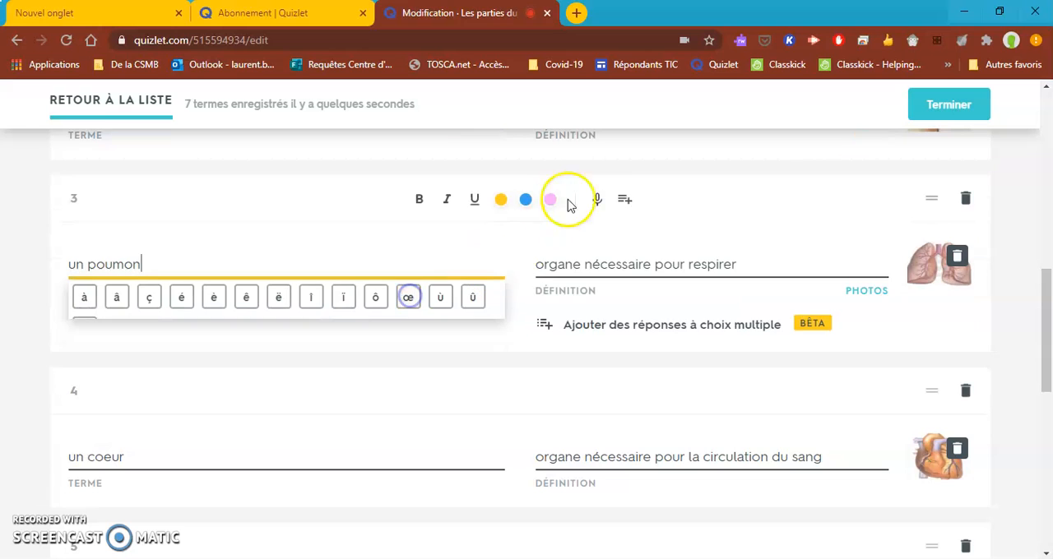
pyautogui.click(594, 201)
pyautogui.press('space')
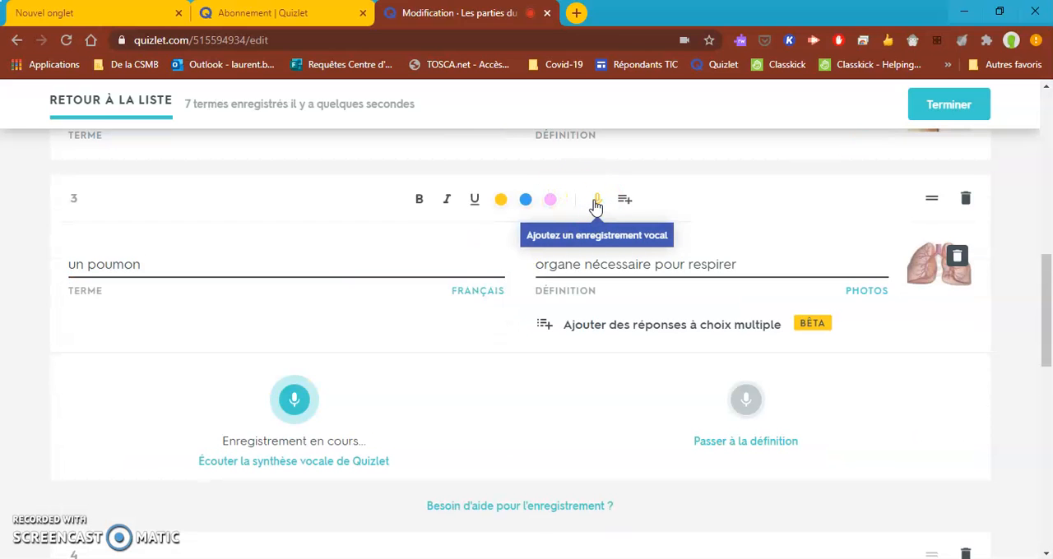
pyautogui.click(595, 201)
# Record custom audio for the fourth term, "un coeur", and close its recorder.
pyautogui.scroll(-1, 539, 247)
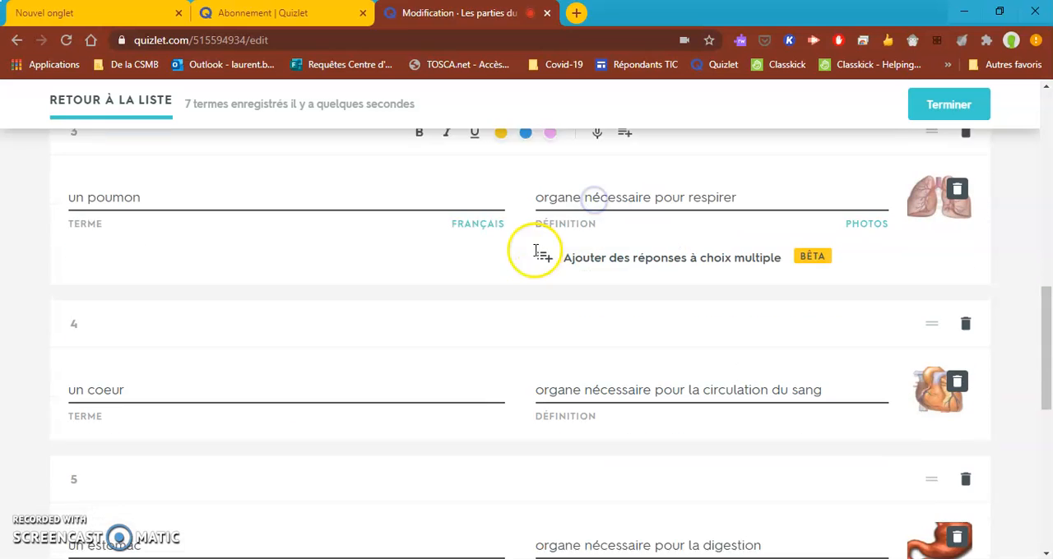
pyautogui.click(395, 380)
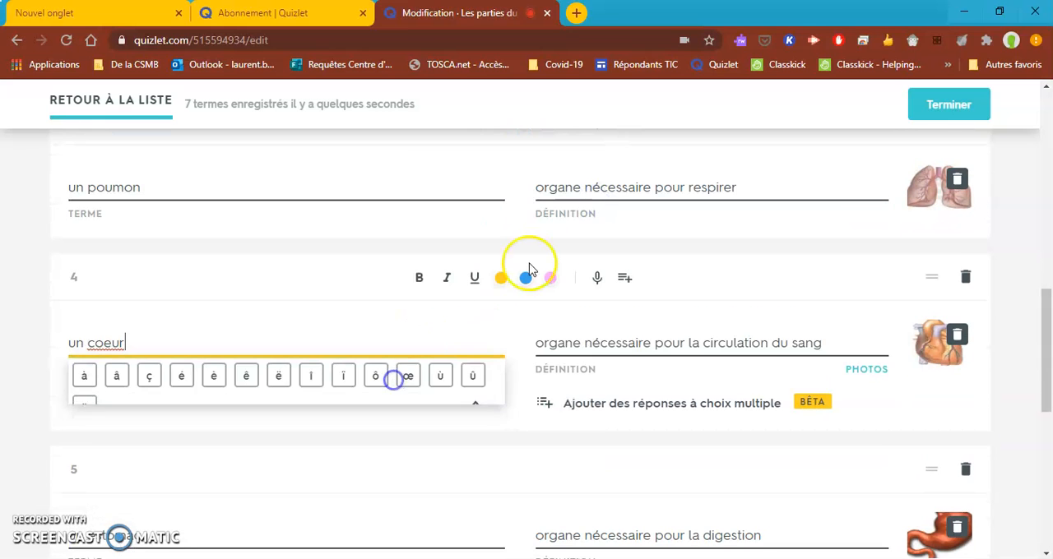
pyautogui.click(591, 279)
pyautogui.press('space')
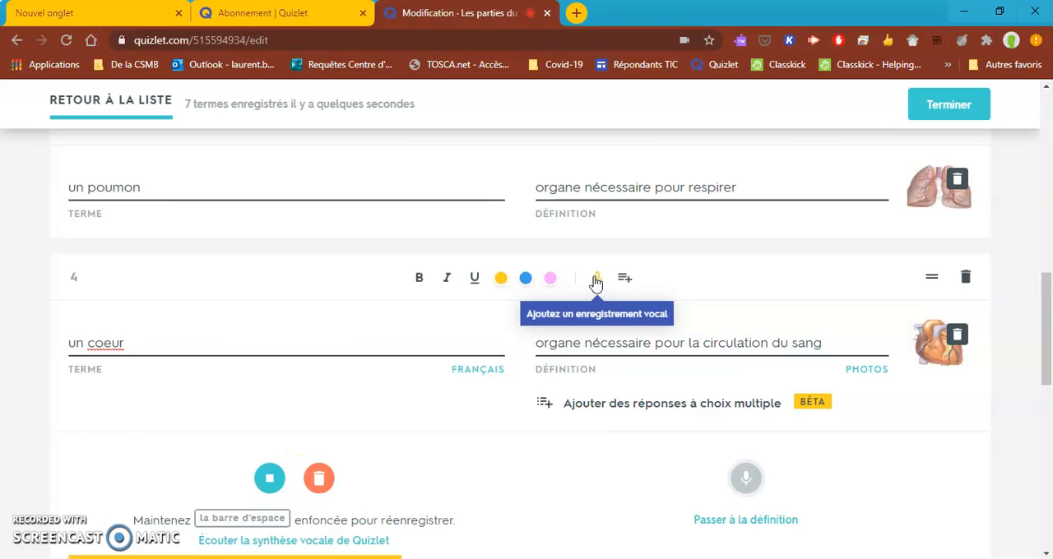
pyautogui.click(482, 305)
# Record custom audio for the fifth term, "un estomac", and close its recorder.
pyautogui.click(348, 458)
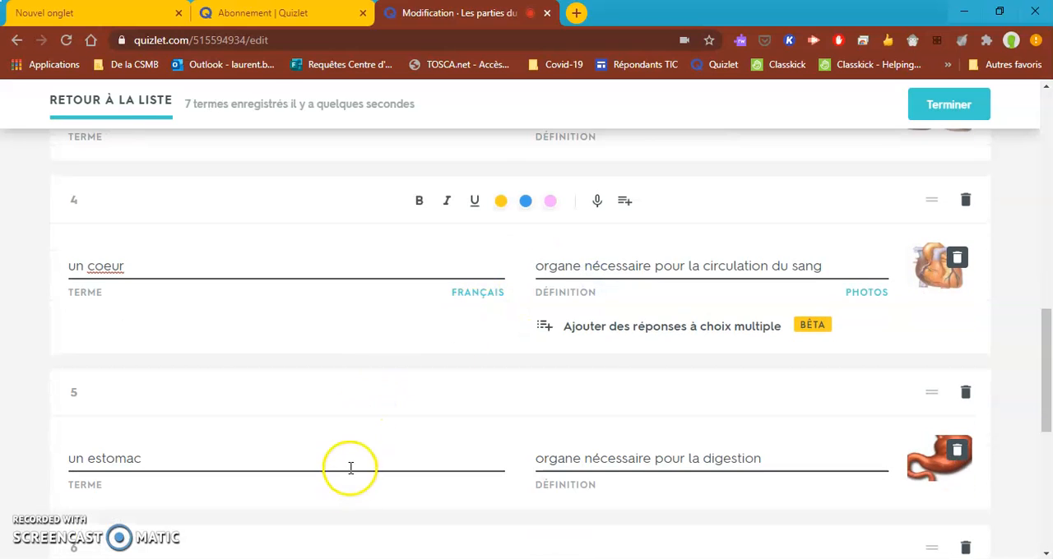
pyautogui.click(597, 356)
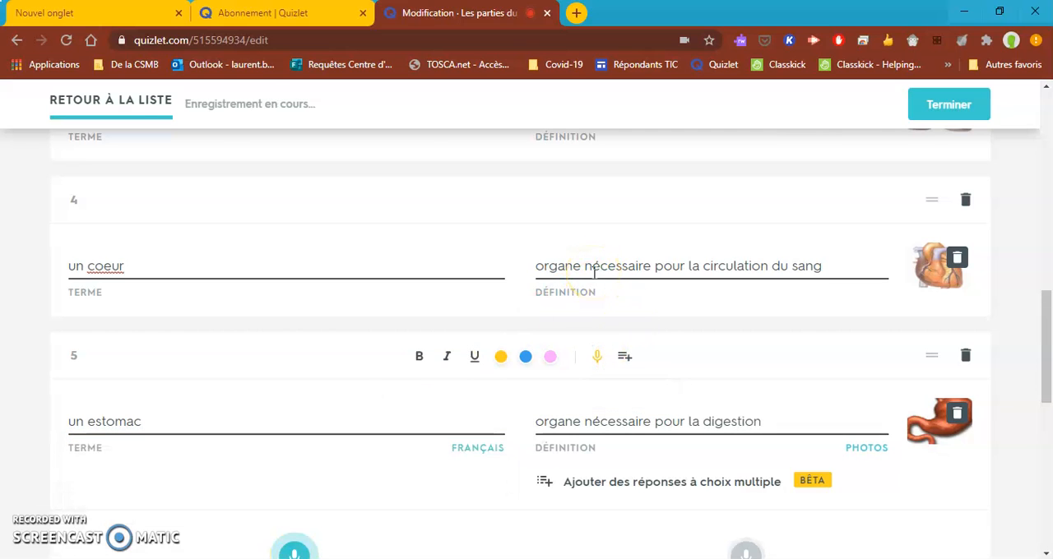
pyautogui.scroll(-2, 601, 360)
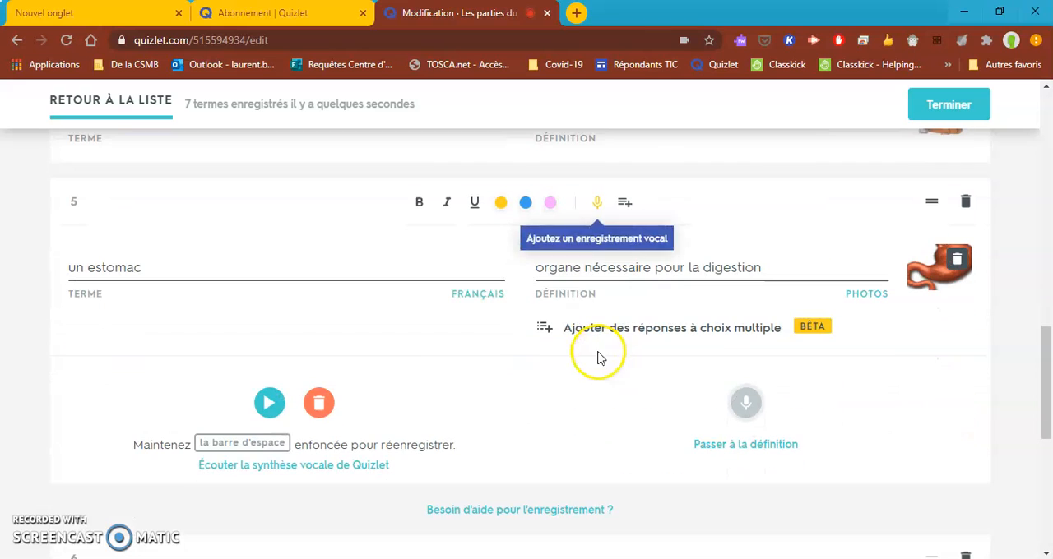
pyautogui.click(600, 203)
# Record custom audio for the sixth term, "une poitrine", and close its recorder.
pyautogui.click(439, 469)
pyautogui.click(599, 362)
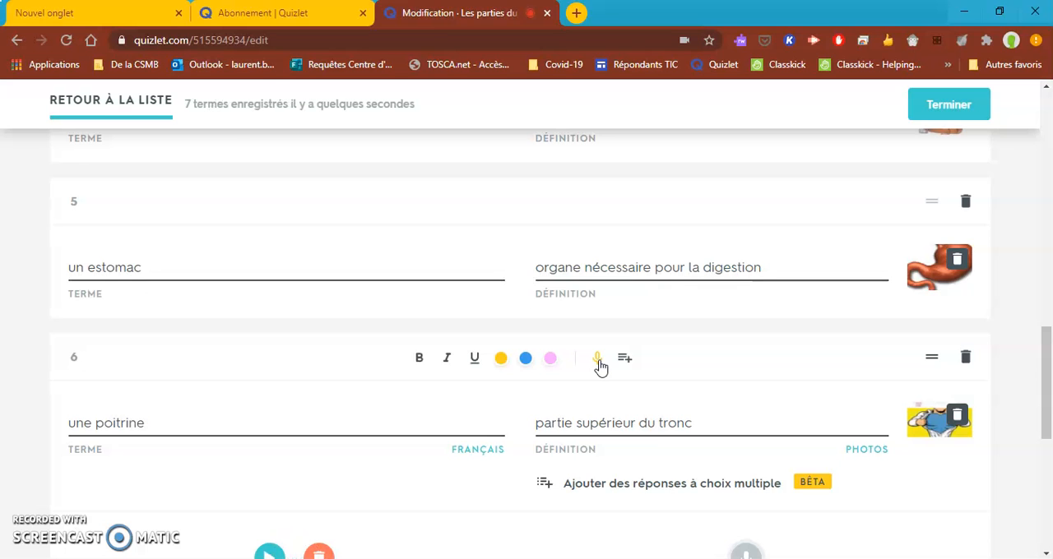
pyautogui.click(598, 360)
# Record custom audio for the seventh term, "un ventre", close its recorder and finish editing the list.
pyautogui.scroll(-3, 460, 376)
pyautogui.click(461, 376)
pyautogui.click(603, 293)
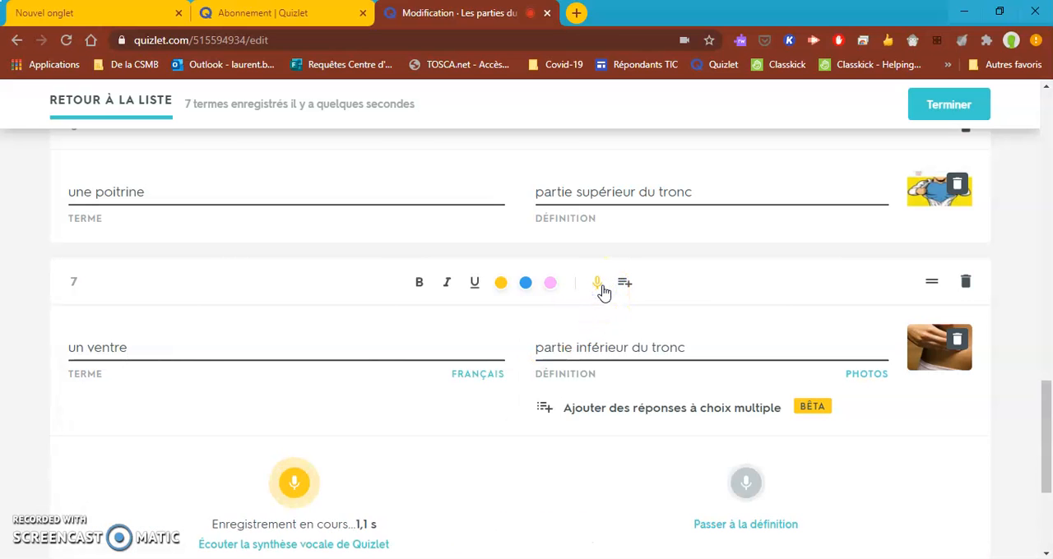
pyautogui.click(603, 292)
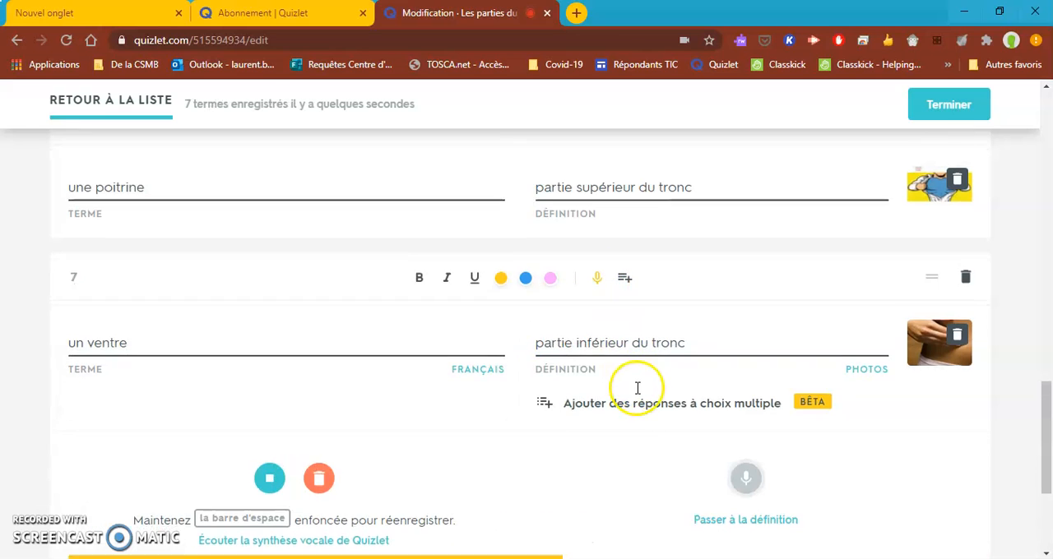
pyautogui.scroll(-1, 642, 400)
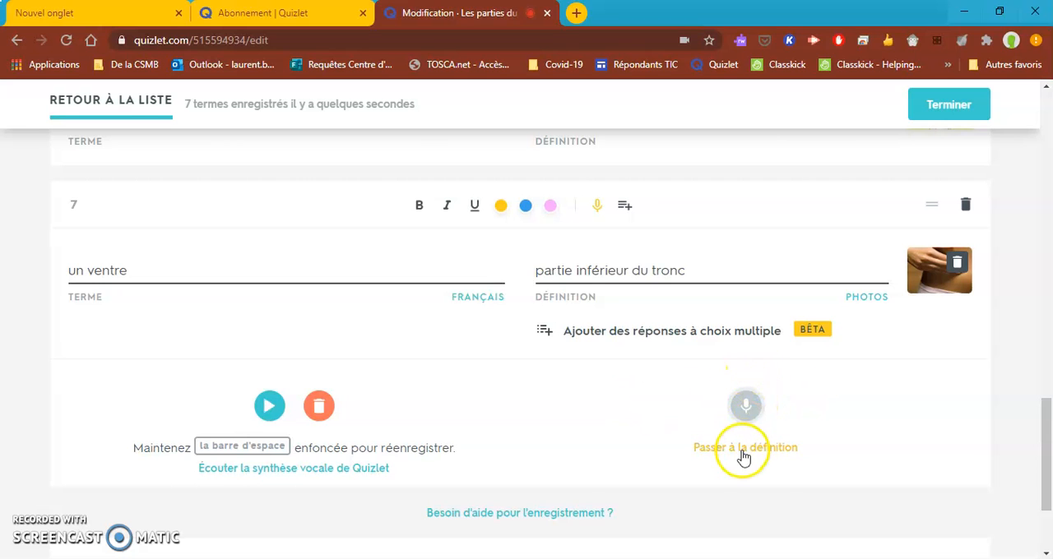
pyautogui.scroll(15, 744, 457)
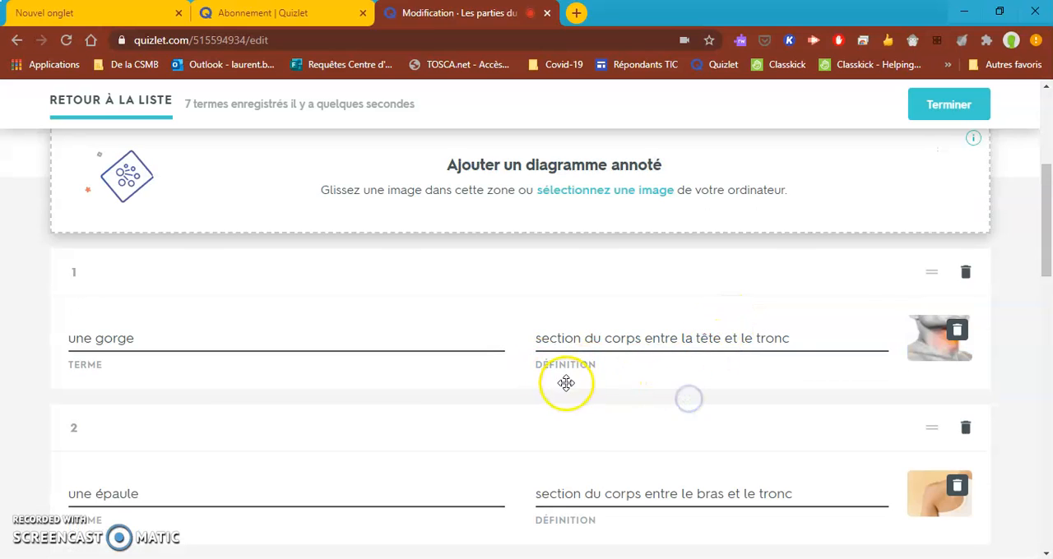
pyautogui.click(950, 105)
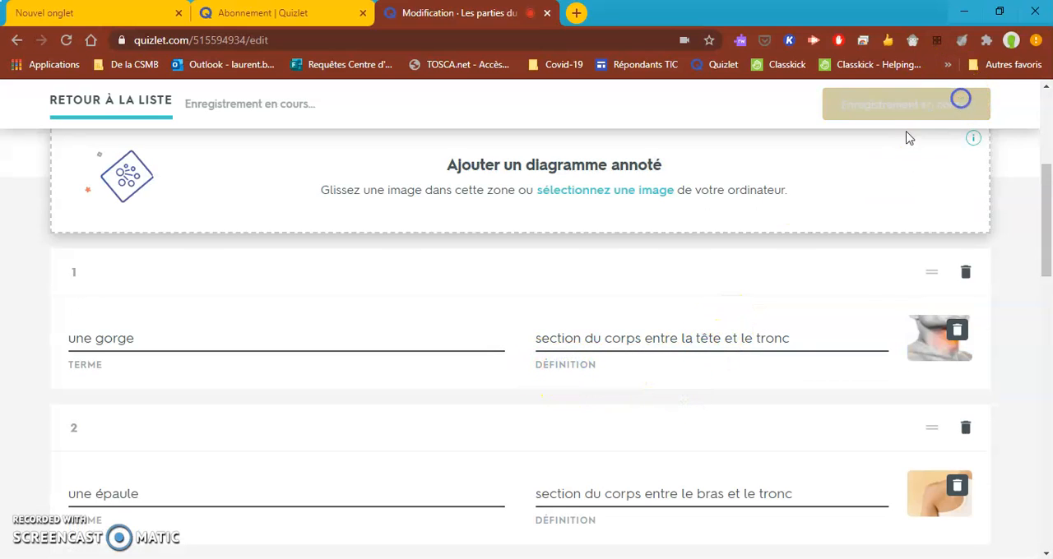
# Play the recorded audio of the terms in the list, from "une gorge" down to "un ventre".
pyautogui.scroll(-5, 629, 356)
pyautogui.scroll(-1, 659, 352)
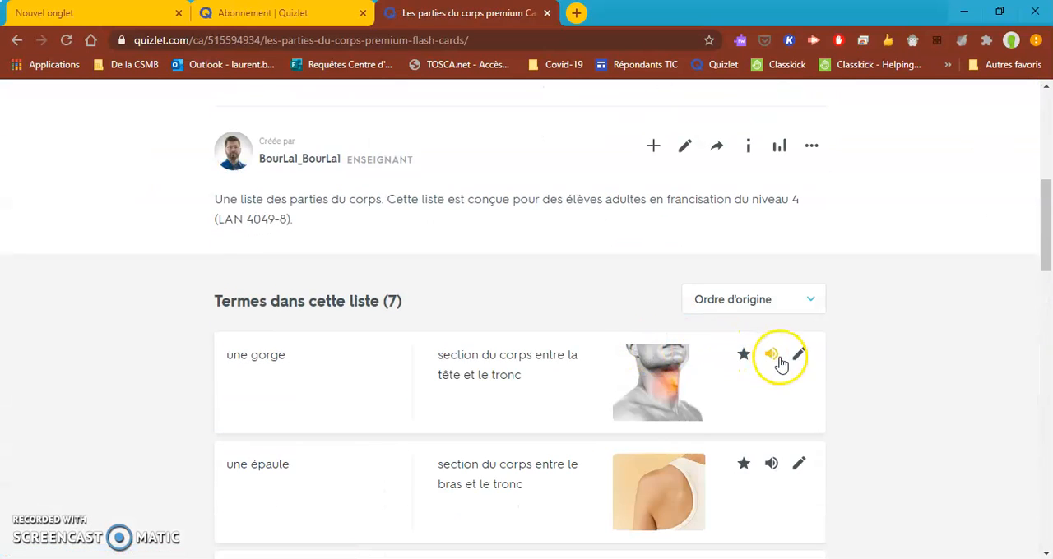
pyautogui.scroll(-1, 774, 358)
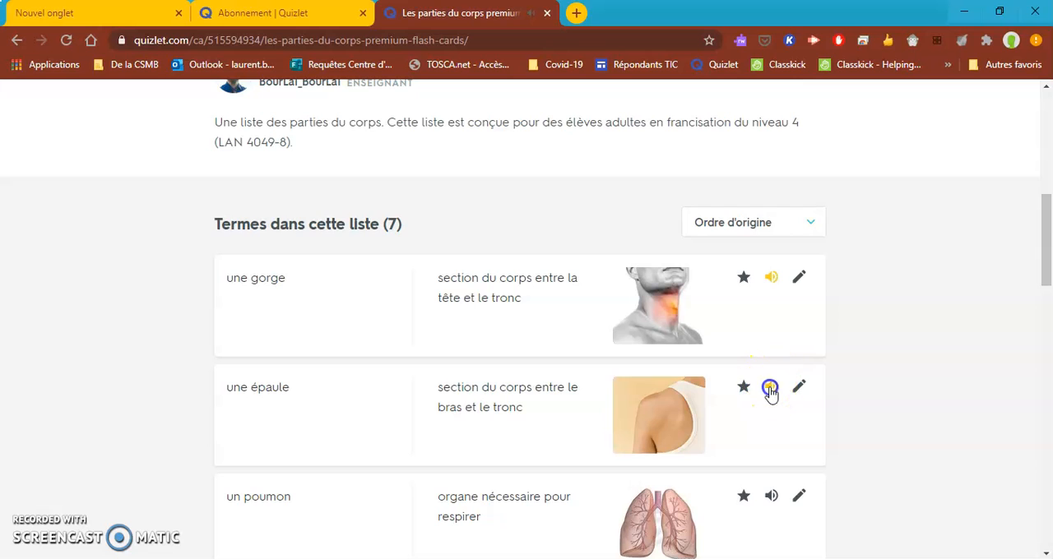
pyautogui.click(770, 388)
pyautogui.scroll(-1, 770, 389)
pyautogui.scroll(-1, 771, 393)
pyautogui.click(772, 344)
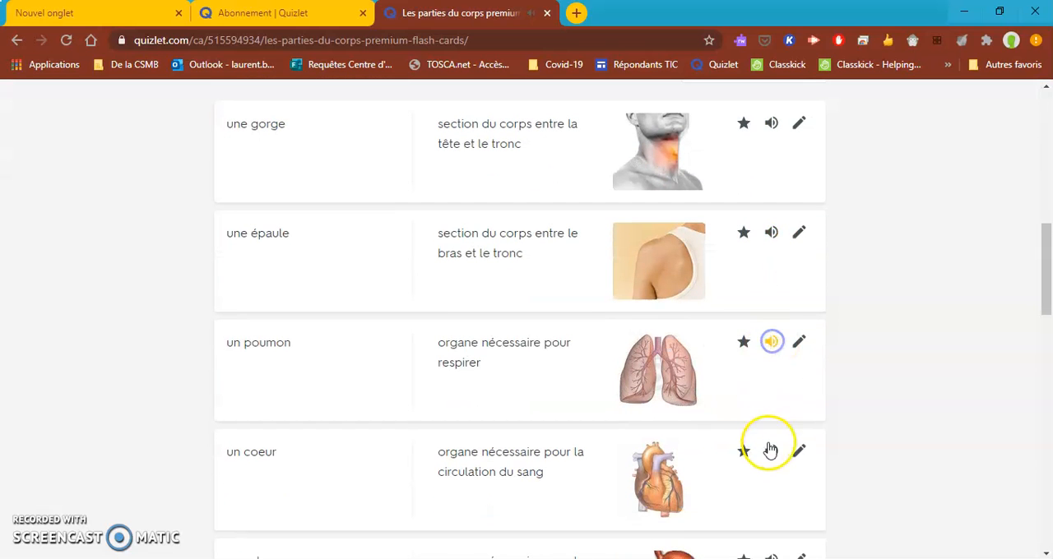
pyautogui.click(770, 452)
pyautogui.scroll(-2, 767, 391)
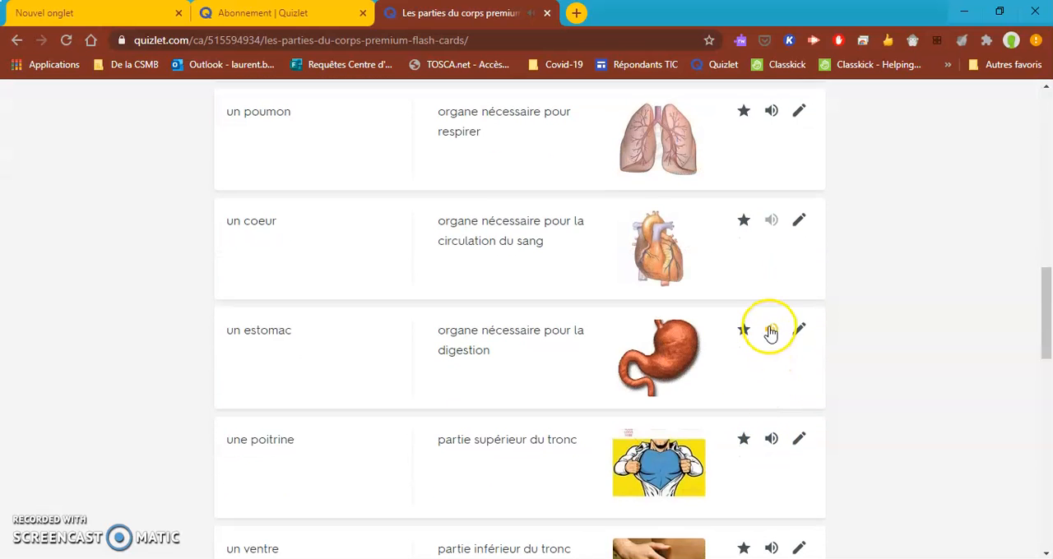
pyautogui.click(773, 440)
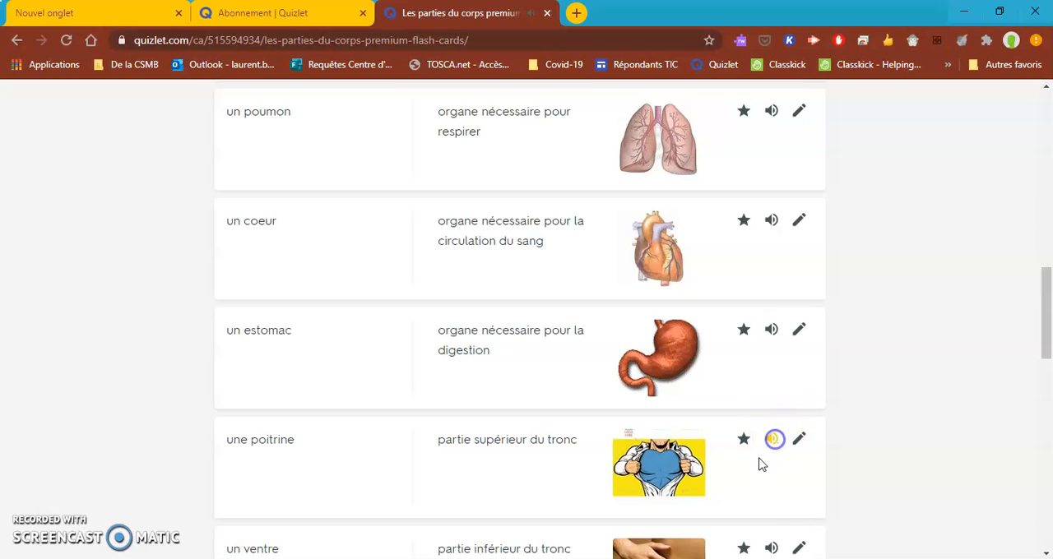
pyautogui.click(771, 548)
# Reopen the list for editing and delete the image of the first term, "une gorge".
pyautogui.scroll(4, 738, 403)
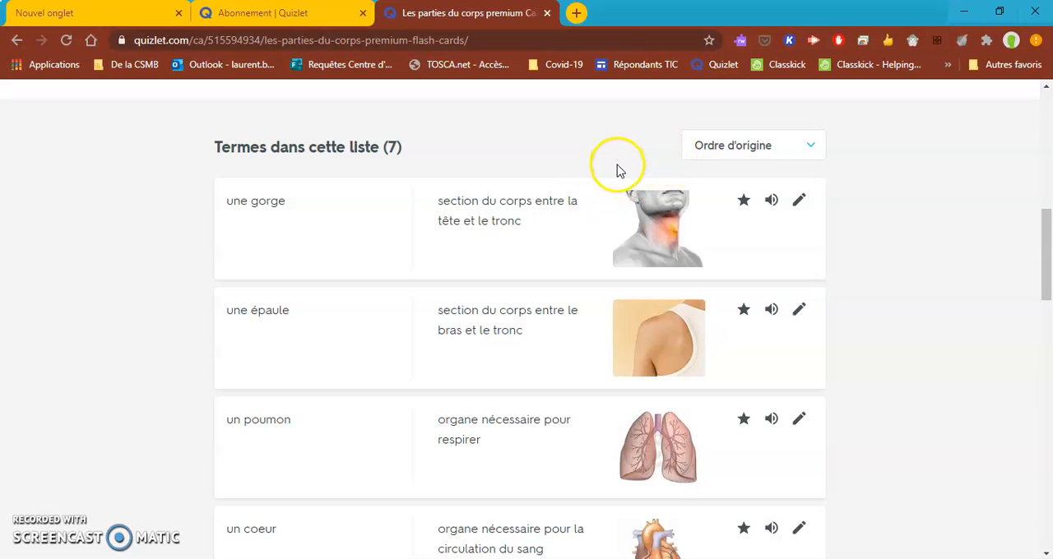
pyautogui.scroll(2, 773, 189)
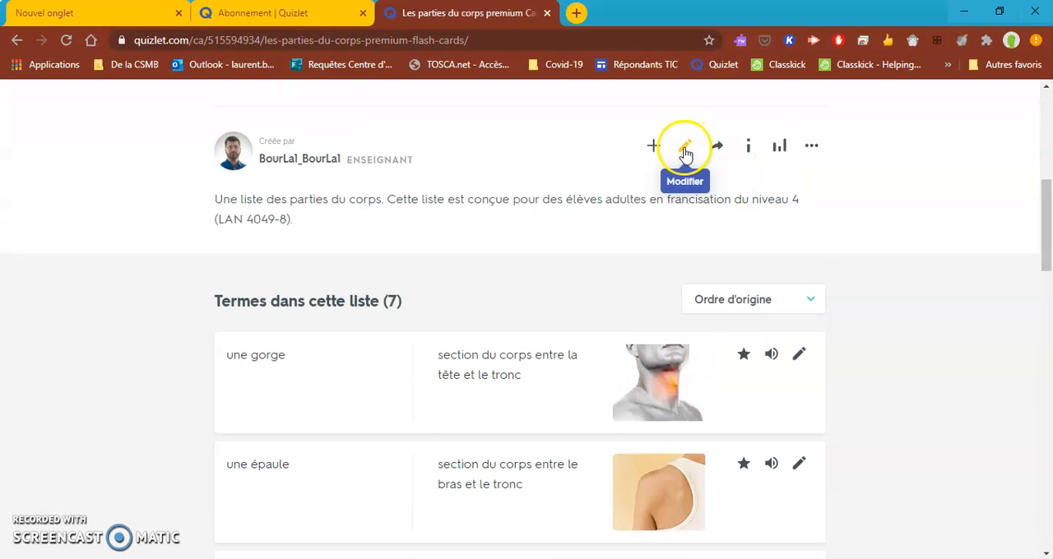
pyautogui.click(684, 150)
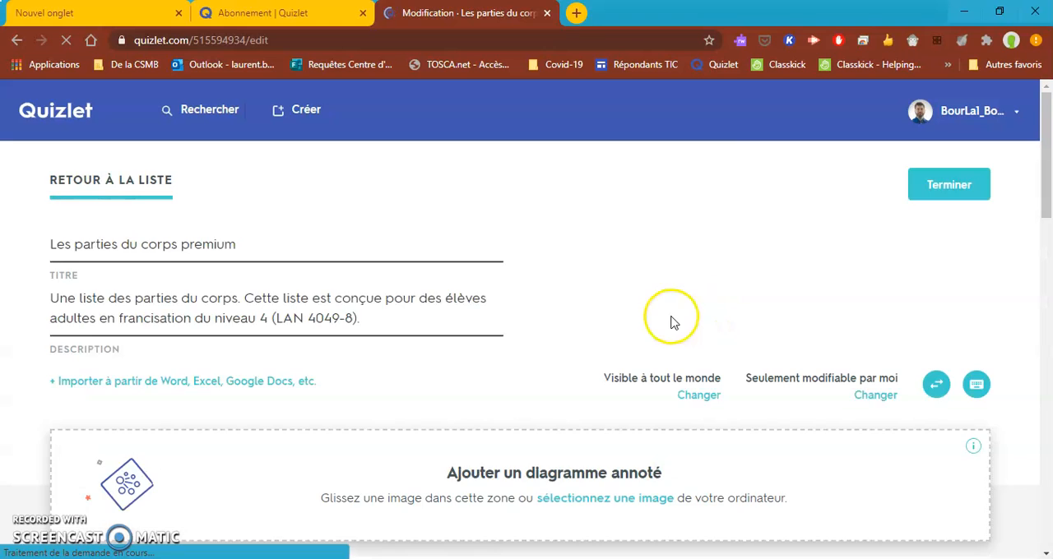
pyautogui.scroll(-4, 670, 327)
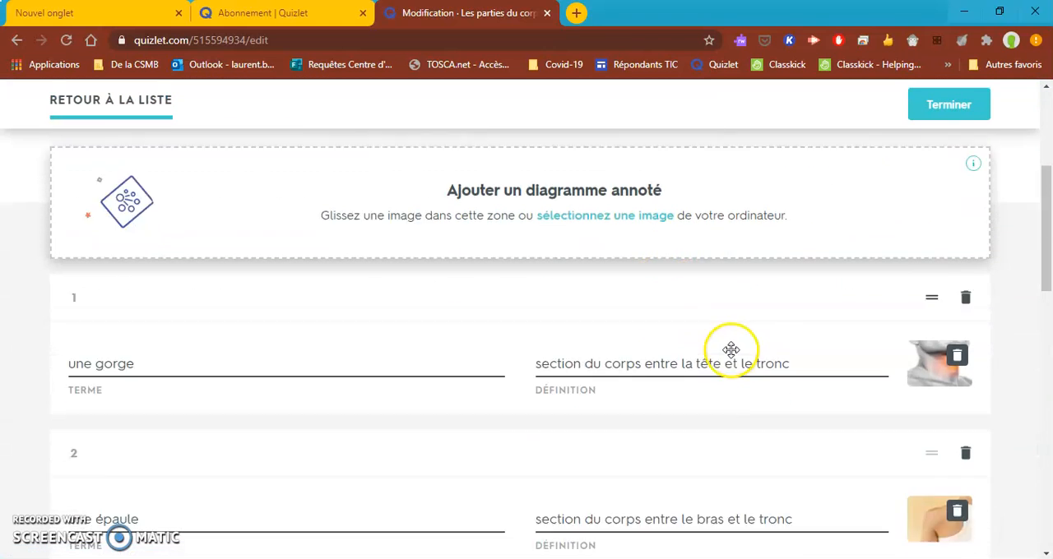
pyautogui.click(955, 253)
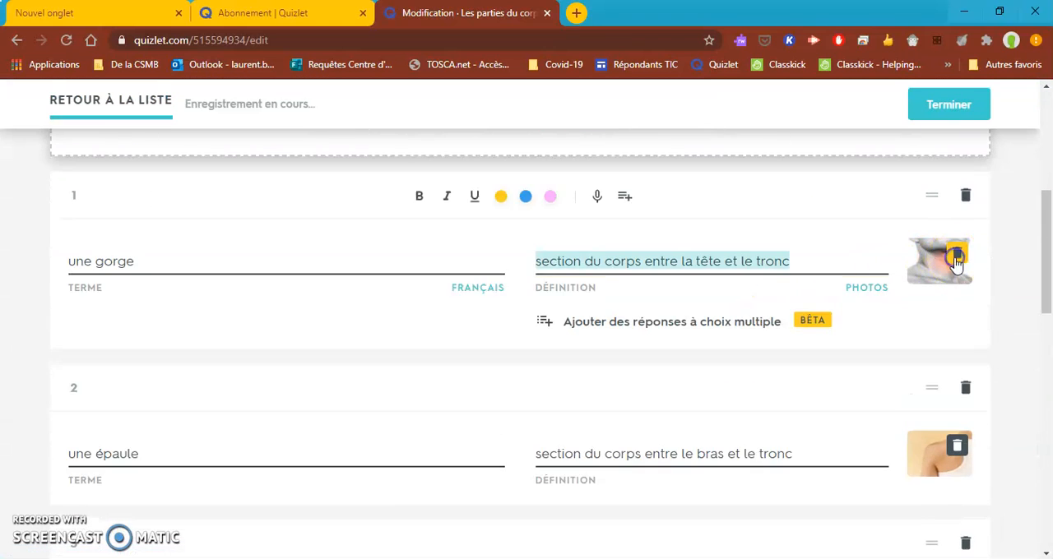
# Upload the image file "une gorge" from the computer's Images folder for the first term.
pyautogui.click(939, 264)
pyautogui.scroll(-1, 482, 469)
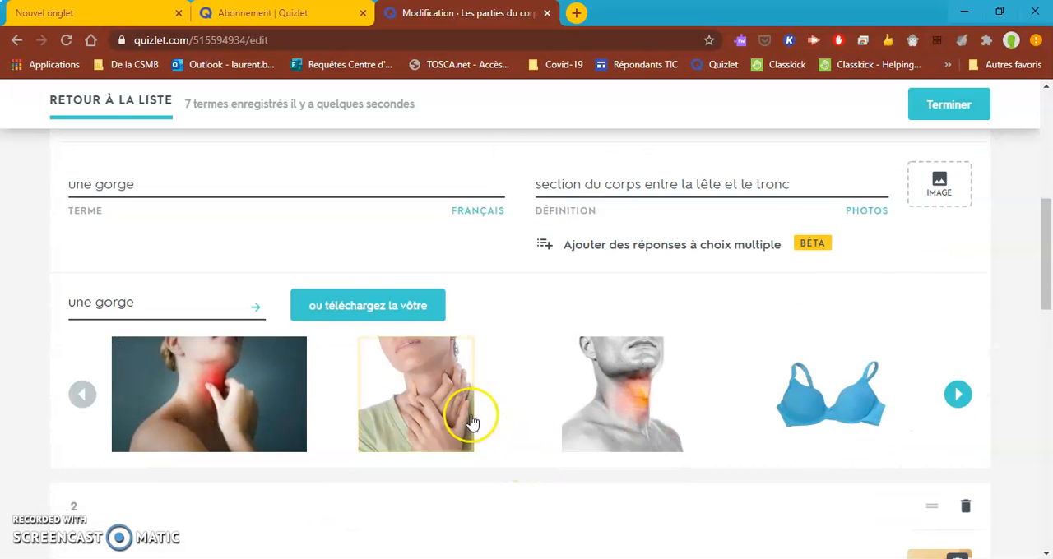
pyautogui.click(371, 318)
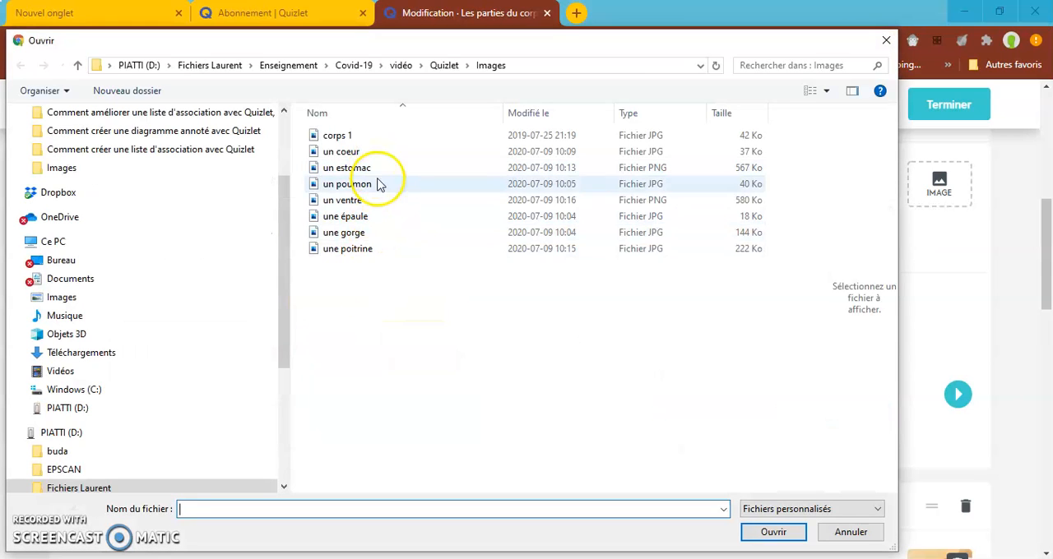
pyautogui.click(390, 232)
pyautogui.click(773, 532)
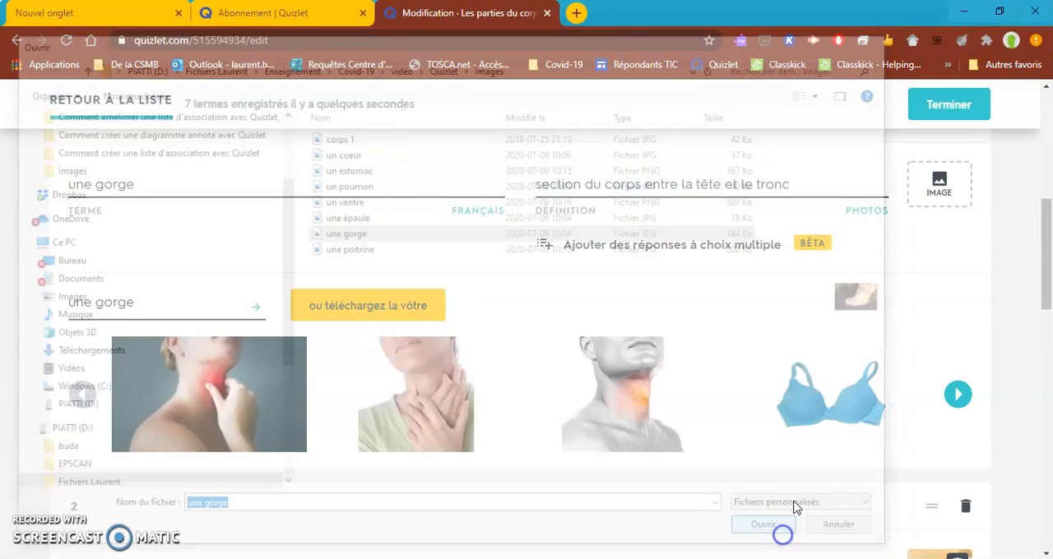
# Enlarge the uploaded image of the first term, "une gorge", to check it and close the preview.
pyautogui.scroll(-1, 766, 415)
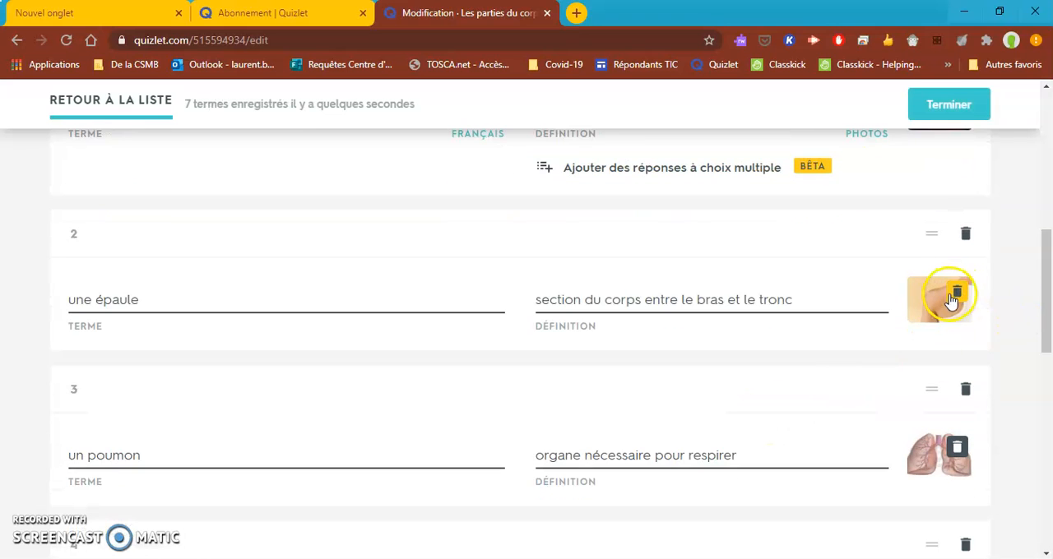
pyautogui.scroll(3, 930, 292)
pyautogui.scroll(-4, 931, 289)
pyautogui.scroll(2, 912, 206)
pyautogui.click(625, 333)
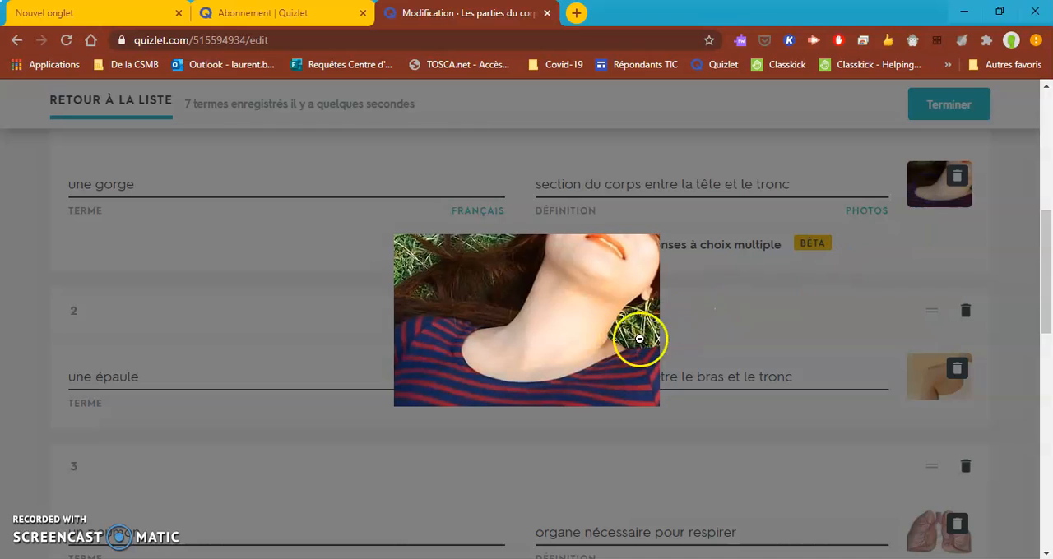
pyautogui.click(876, 342)
# Replace the image of the second term, "une épaule", with the uploaded file "une épaule".
pyautogui.click(955, 375)
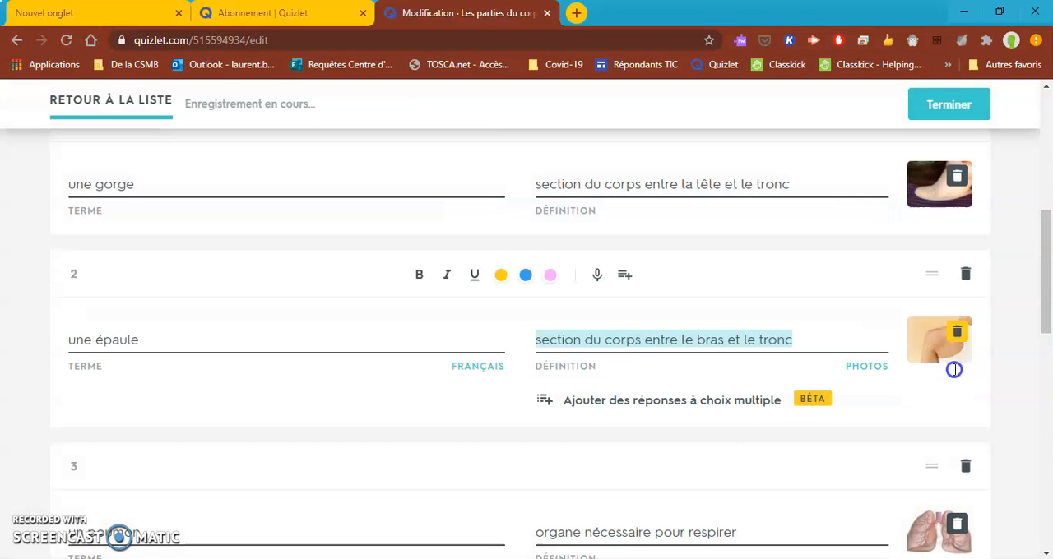
pyautogui.click(943, 342)
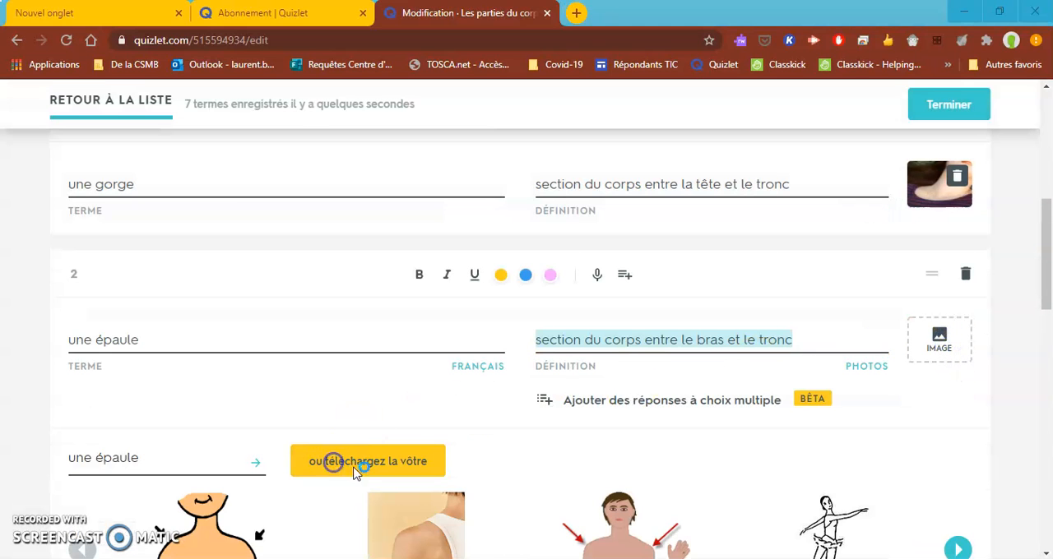
pyautogui.click(345, 463)
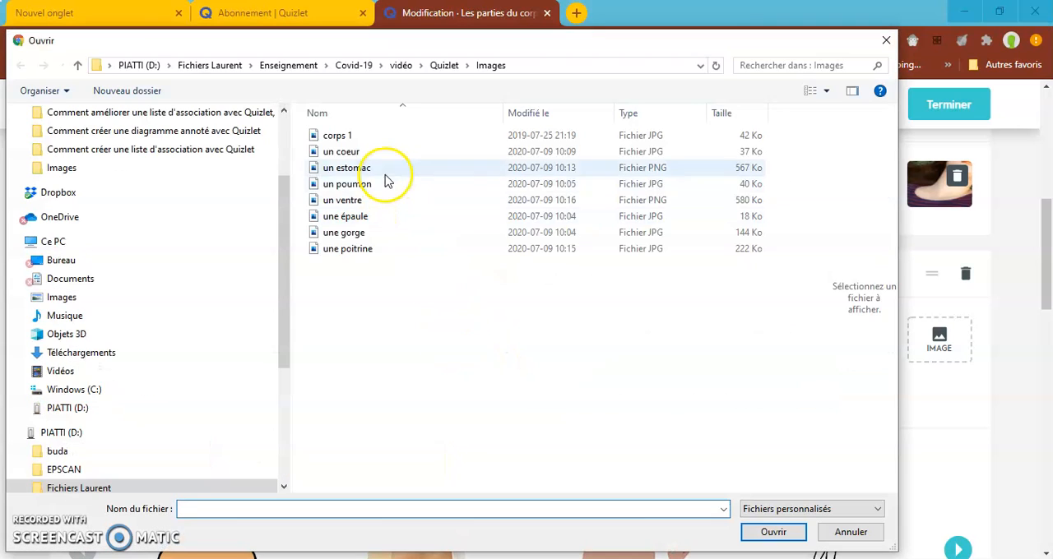
pyautogui.click(391, 216)
pyautogui.click(772, 532)
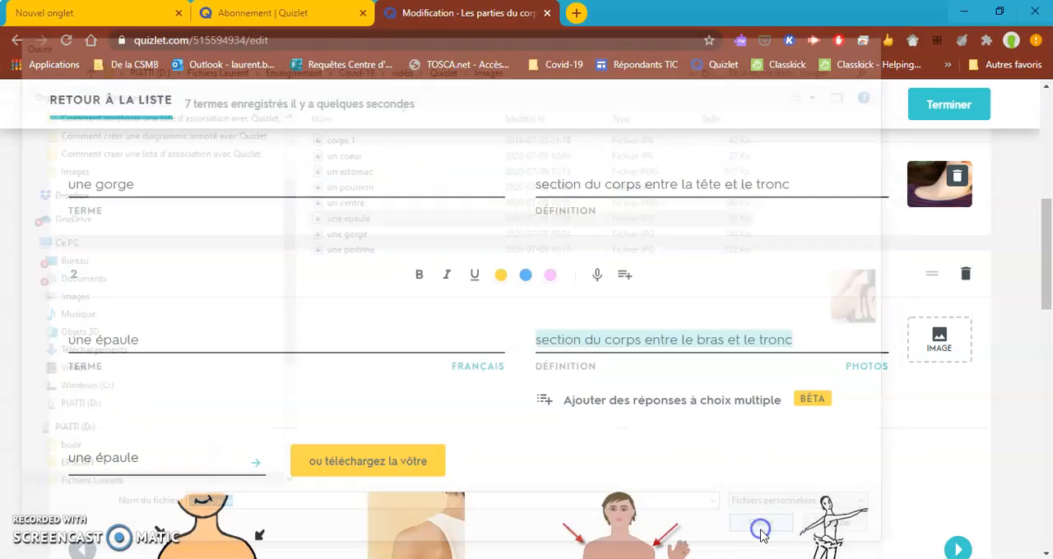
# Replace the image of the third term, "un poumon", with the uploaded file "un poumon".
pyautogui.click(955, 454)
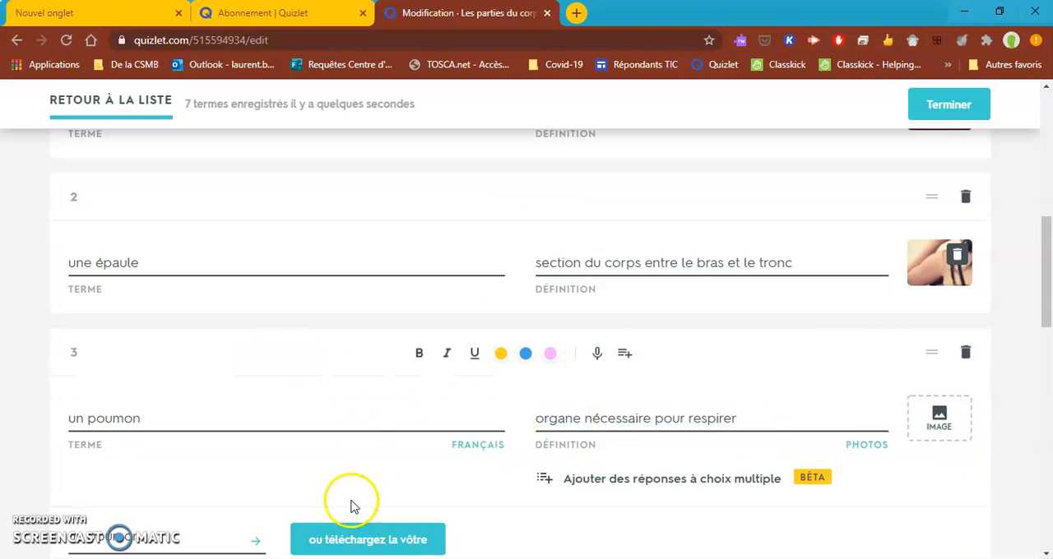
pyautogui.click(359, 538)
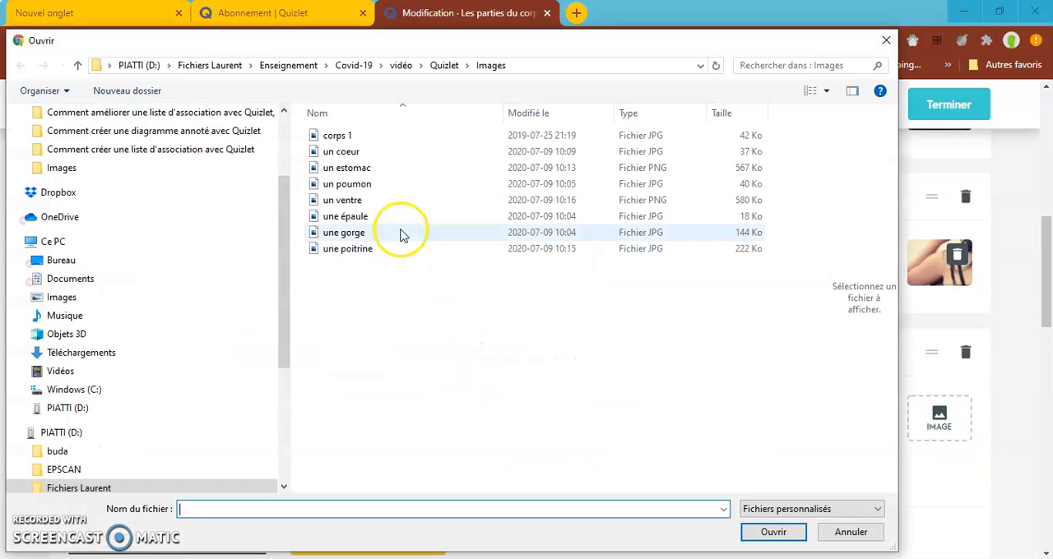
pyautogui.click(362, 183)
pyautogui.click(755, 532)
# Replace the image of the fourth term, "un coeur", with the uploaded file "un coeur".
pyautogui.scroll(-2, 752, 414)
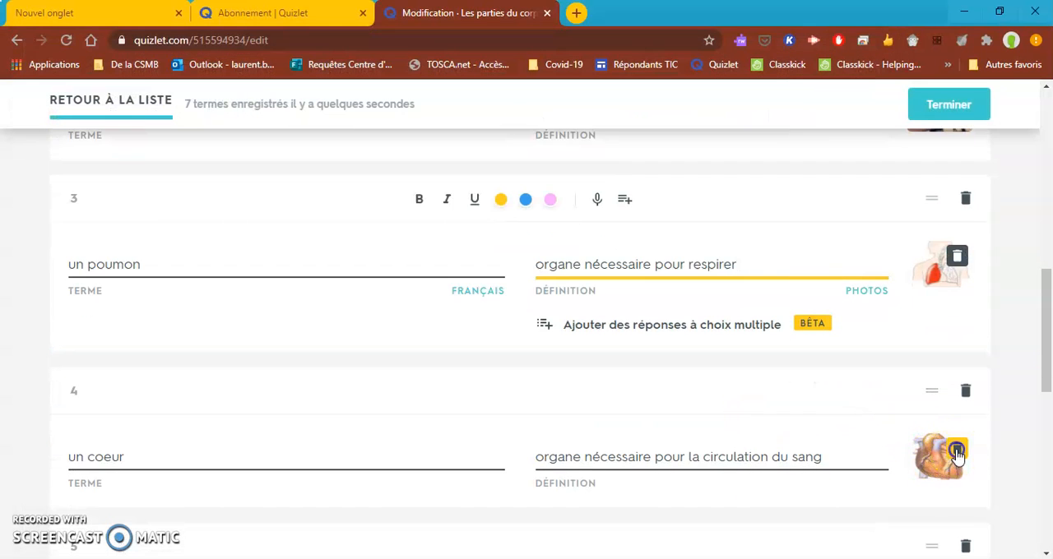
pyautogui.click(957, 451)
pyautogui.click(937, 421)
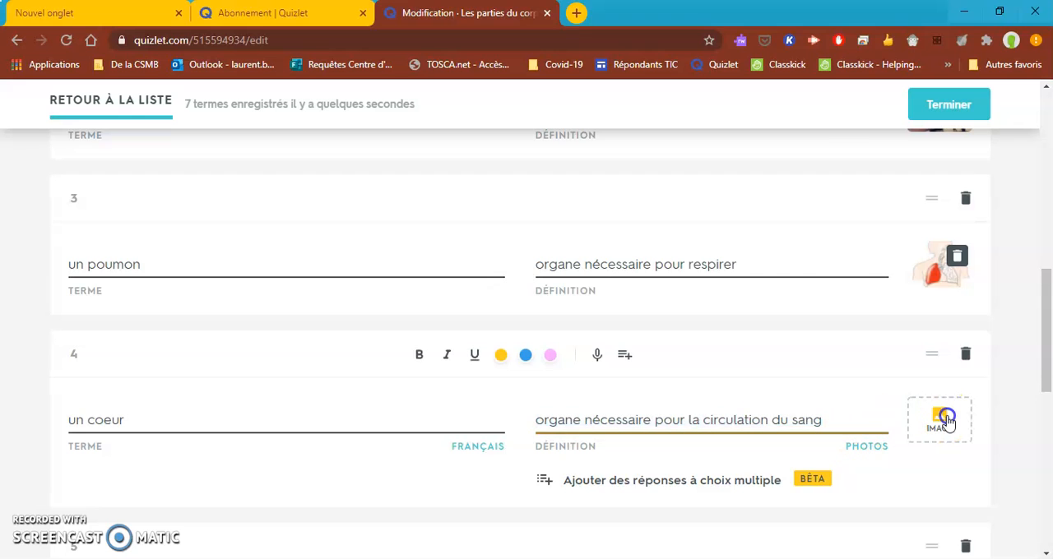
pyautogui.click(328, 523)
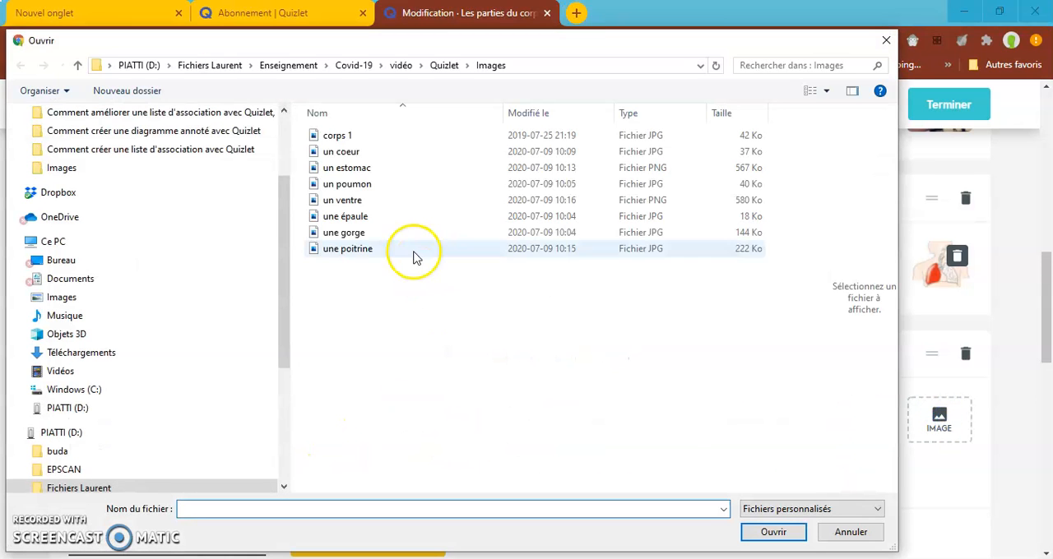
pyautogui.click(386, 152)
pyautogui.click(773, 533)
# Replace the image of the fifth term, "un estomac", with the uploaded file "un estomac".
pyautogui.scroll(-2, 811, 400)
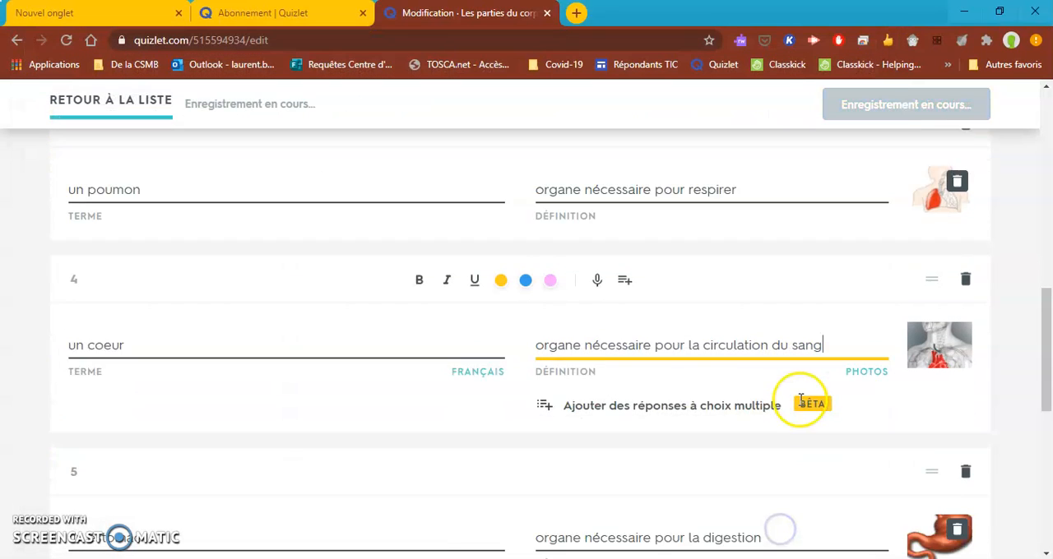
pyautogui.click(956, 457)
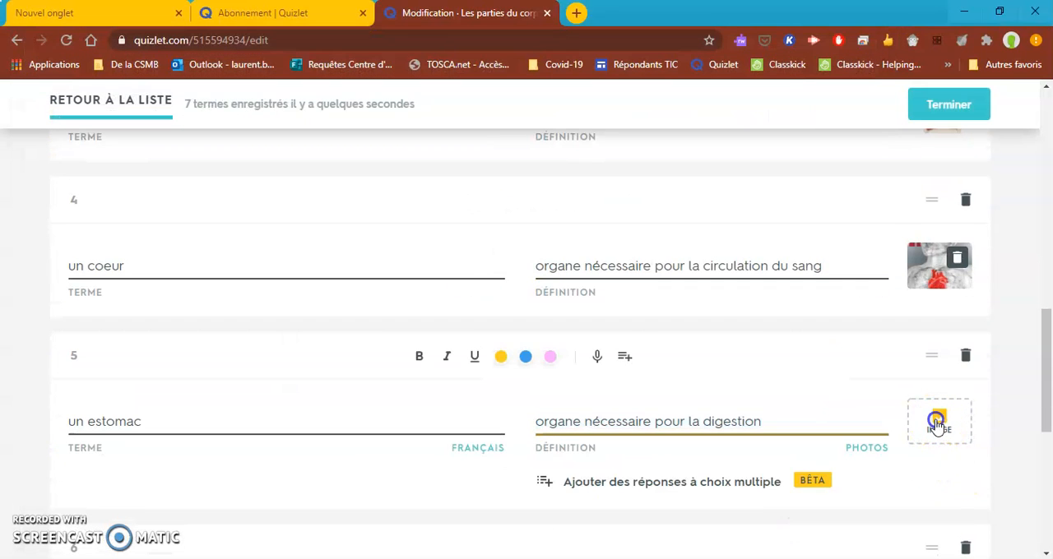
pyautogui.click(939, 421)
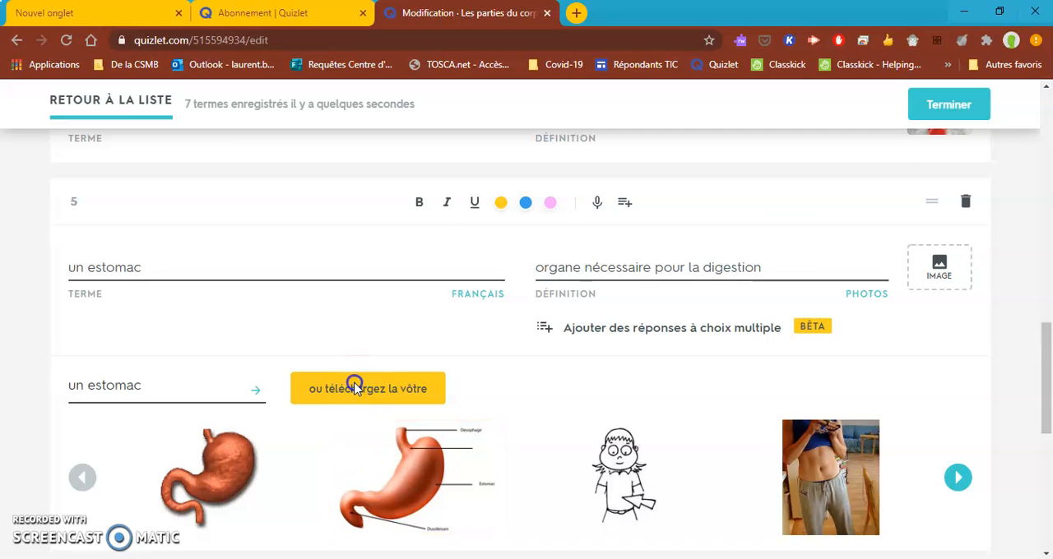
pyautogui.click(353, 388)
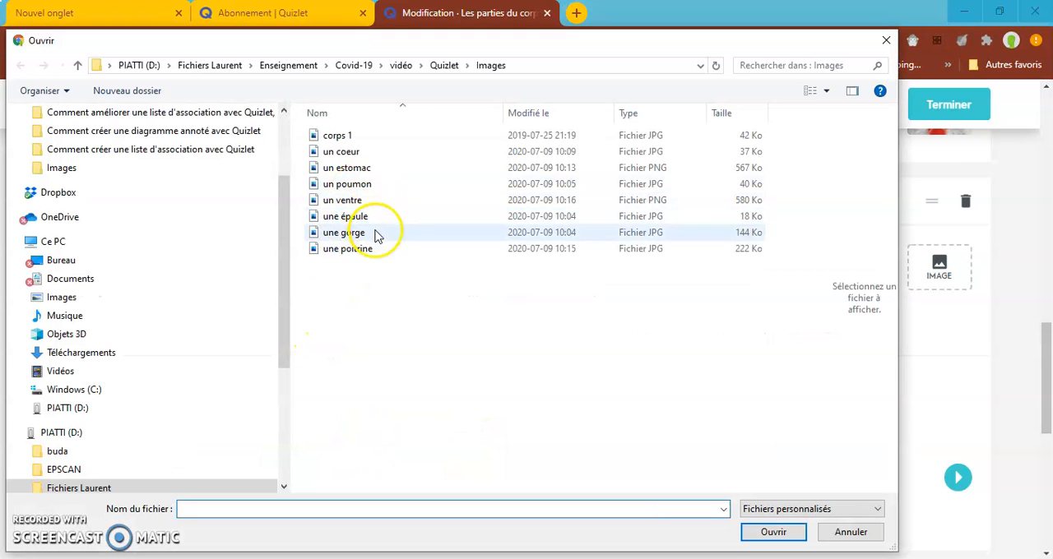
pyautogui.click(363, 168)
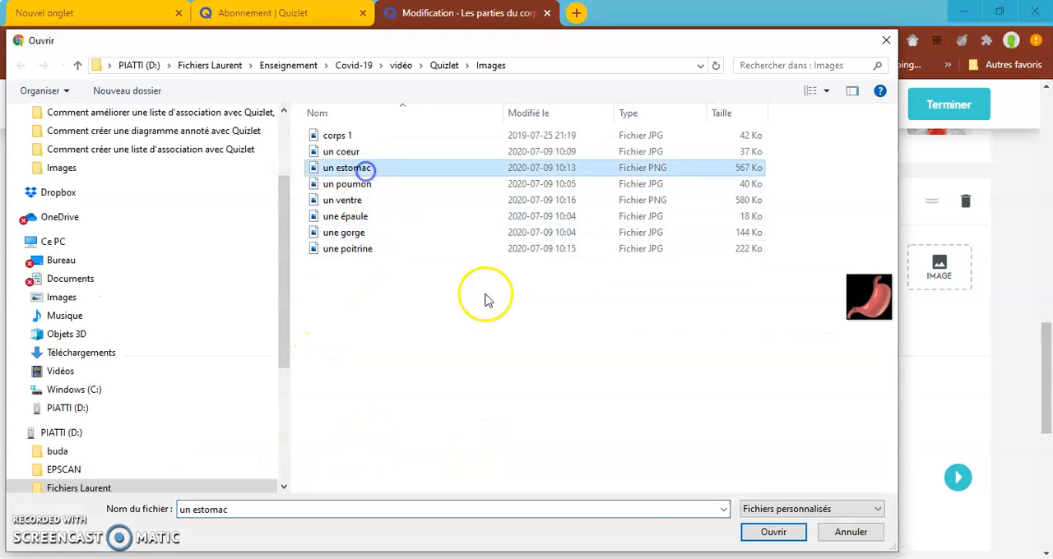
pyautogui.click(772, 532)
# Replace the image of the sixth term, "une poitrine", with the uploaded file "une poitrine".
pyautogui.scroll(-1, 905, 411)
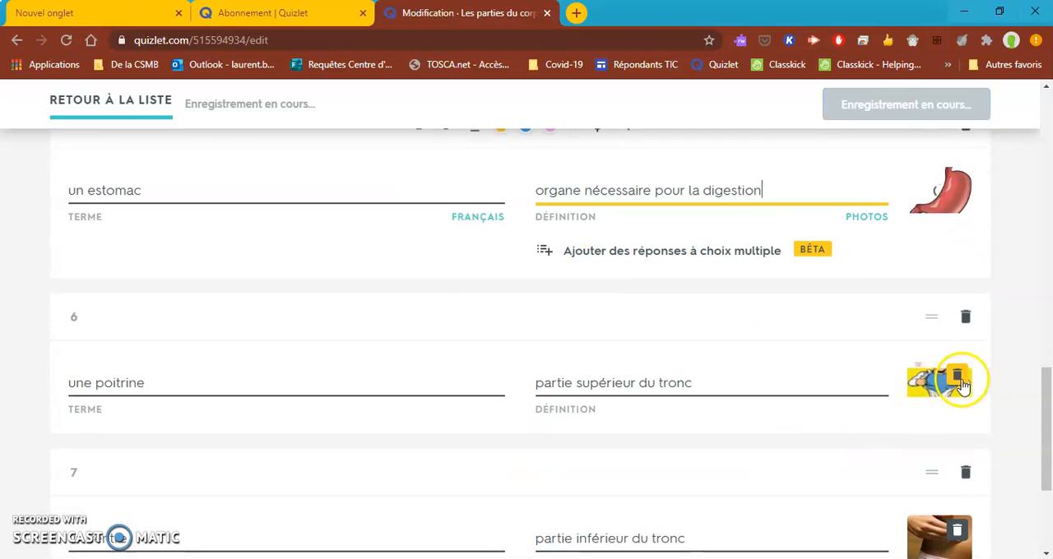
pyautogui.click(960, 380)
pyautogui.click(940, 341)
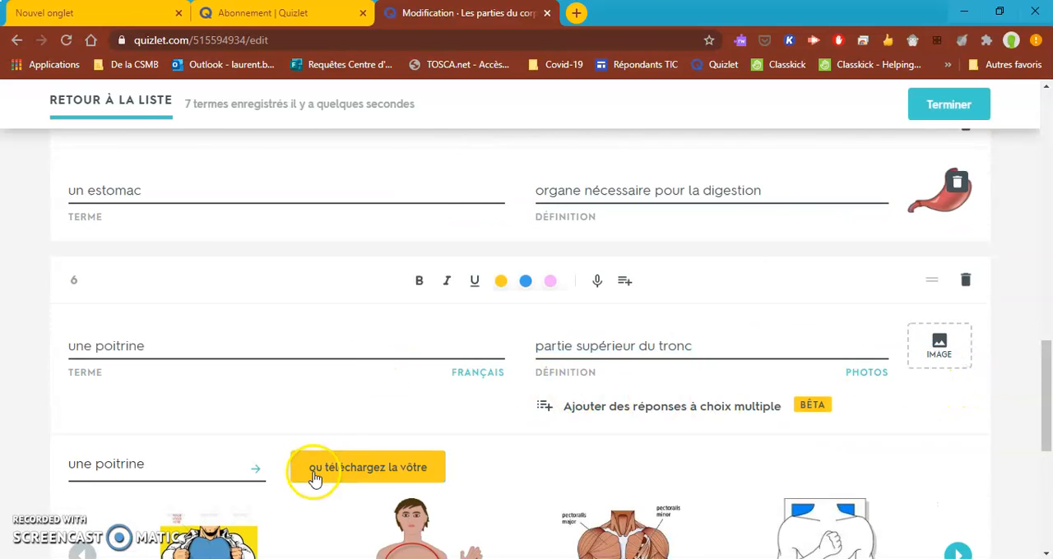
pyautogui.click(345, 476)
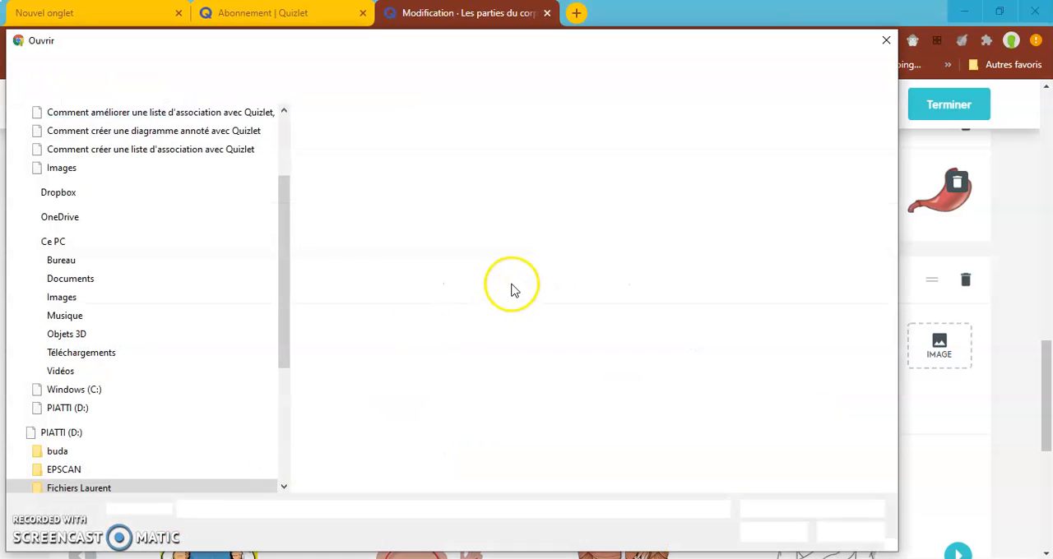
pyautogui.click(381, 249)
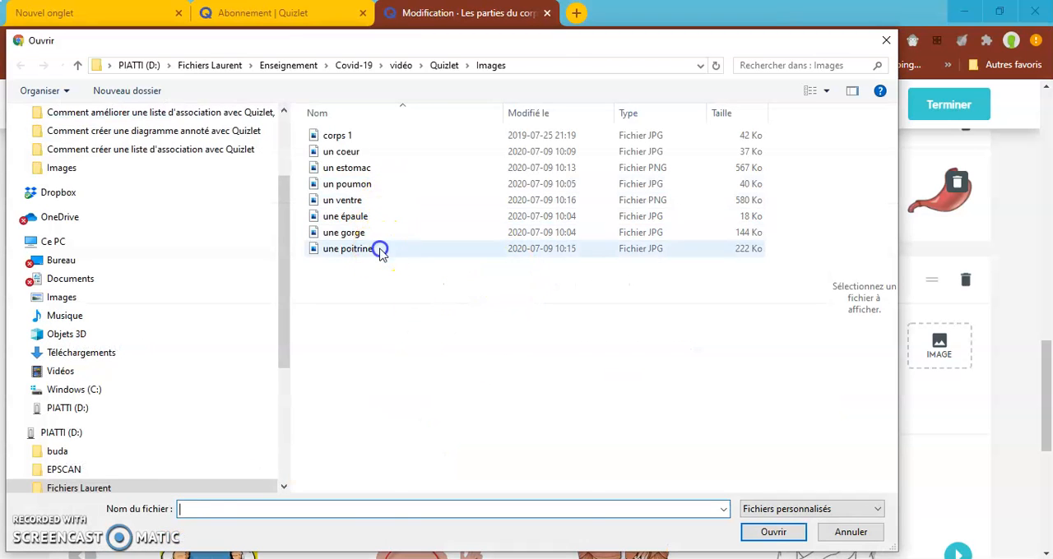
pyautogui.click(772, 532)
# Replace the image of the seventh term, "un ventre", with the uploaded file "un ventre" and finish editing the list.
pyautogui.scroll(-3, 768, 482)
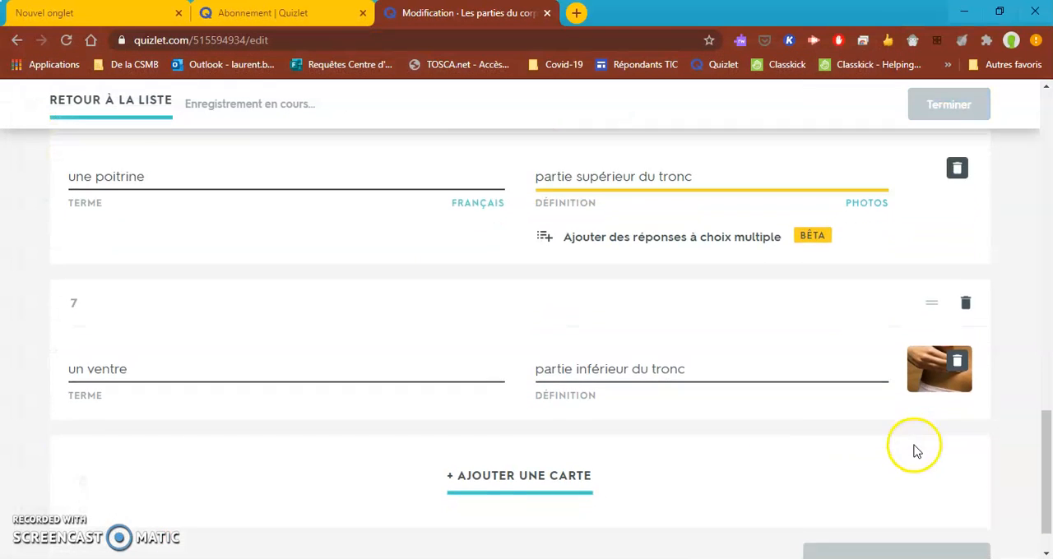
pyautogui.click(952, 311)
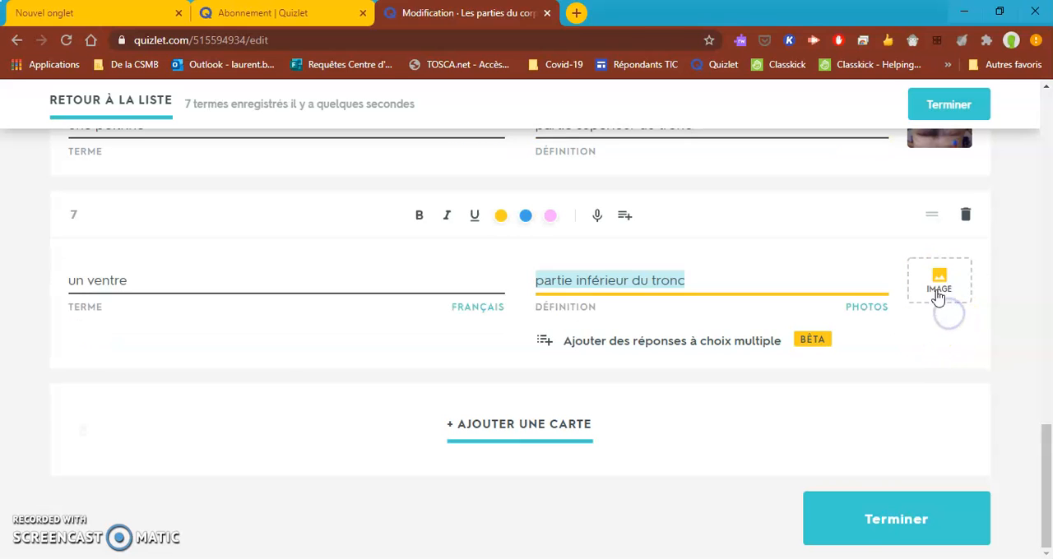
pyautogui.click(938, 297)
pyautogui.click(383, 402)
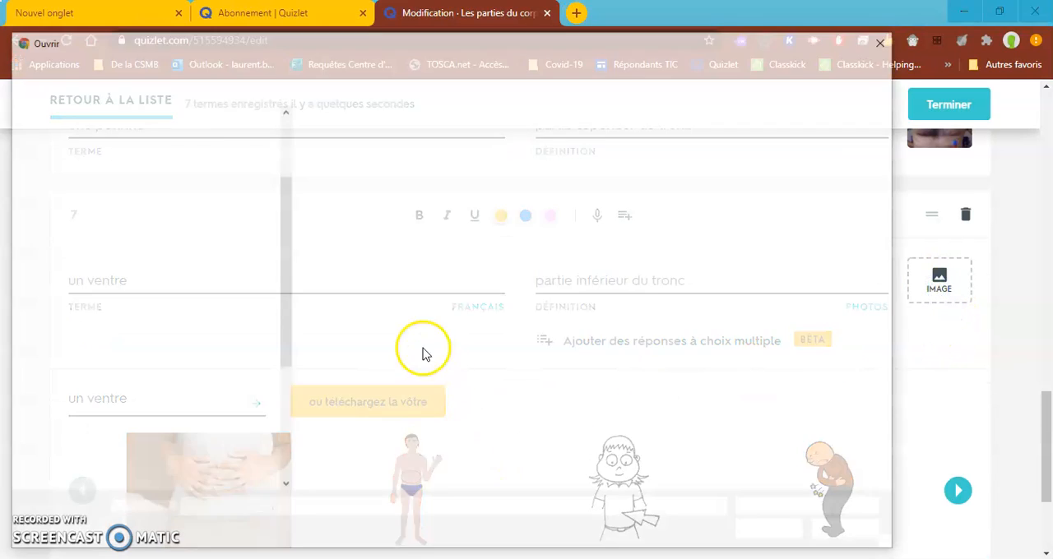
pyautogui.click(342, 202)
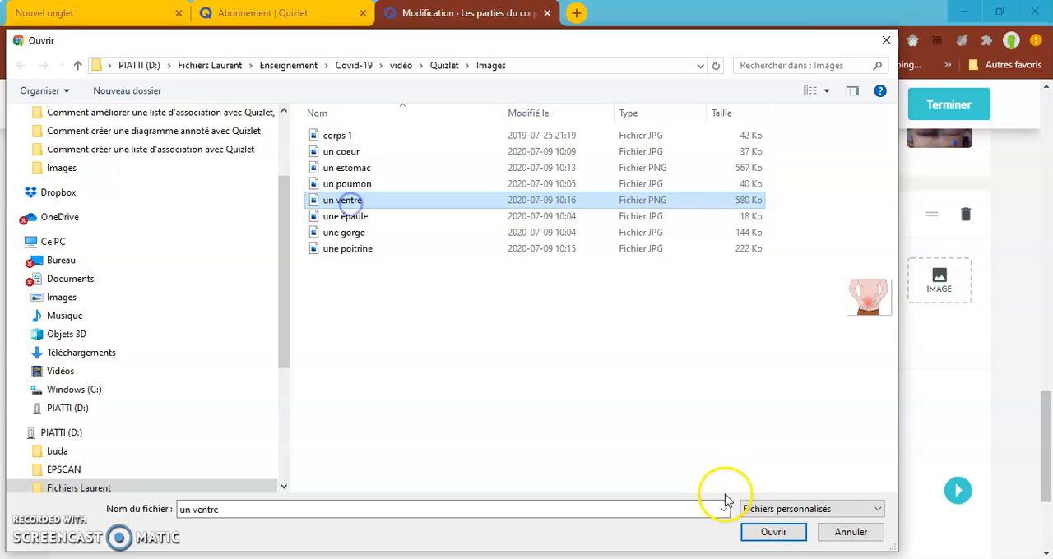
pyautogui.click(790, 533)
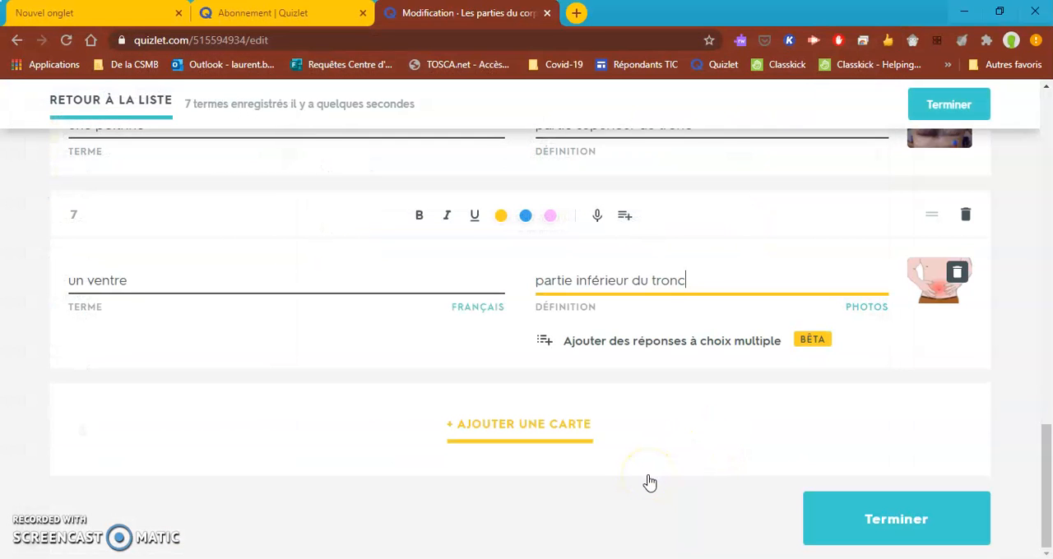
pyautogui.click(839, 509)
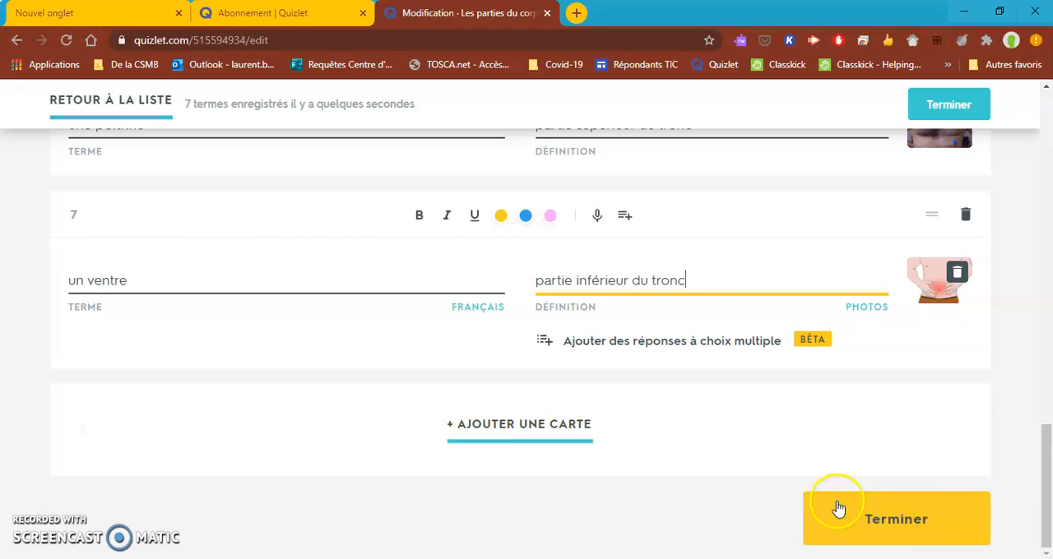
pyautogui.click(919, 526)
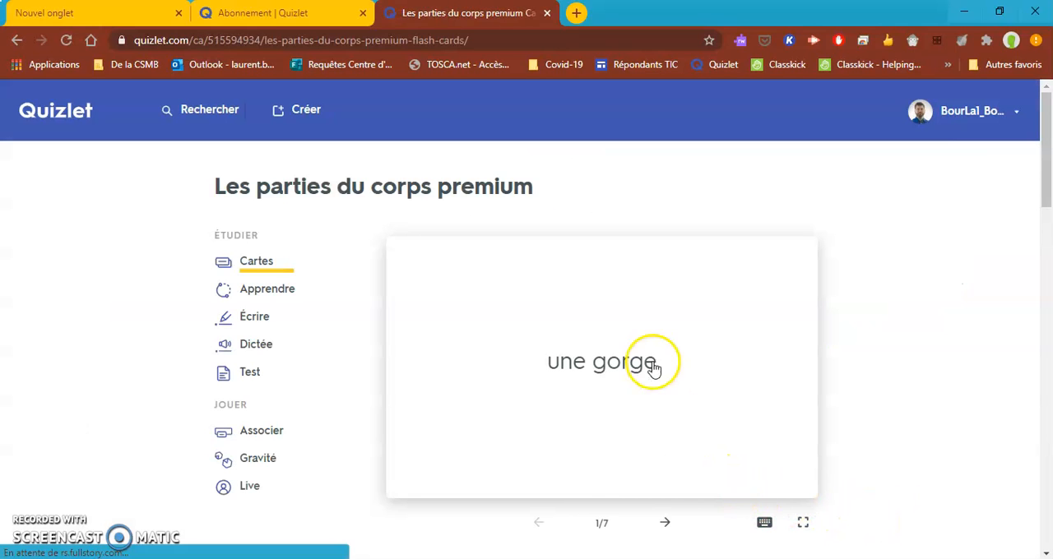
# Flip the first flashcard, "une gorge", back and forth to check its term, definition and uploaded image.
pyautogui.click(696, 365)
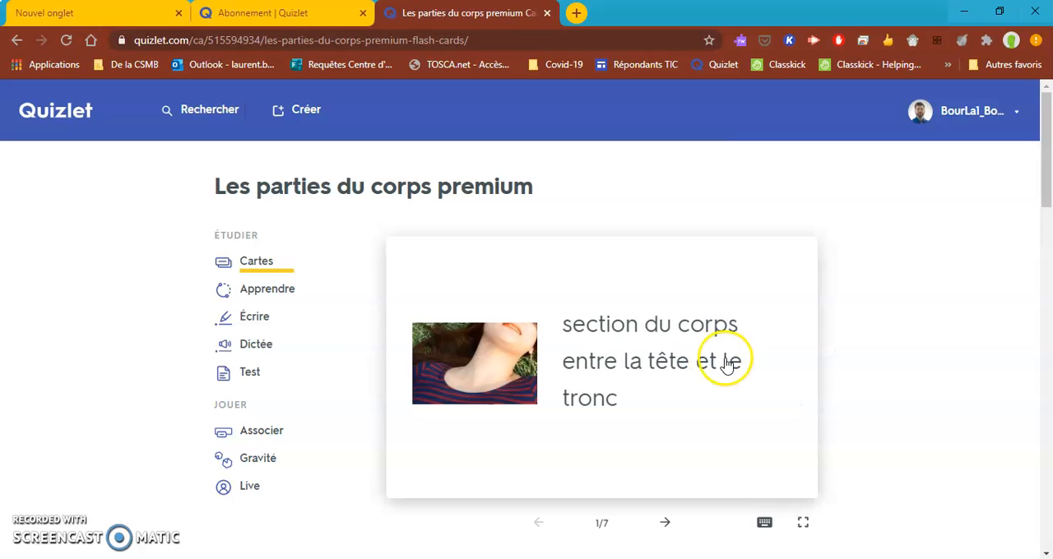
pyautogui.click(726, 364)
pyautogui.click(672, 344)
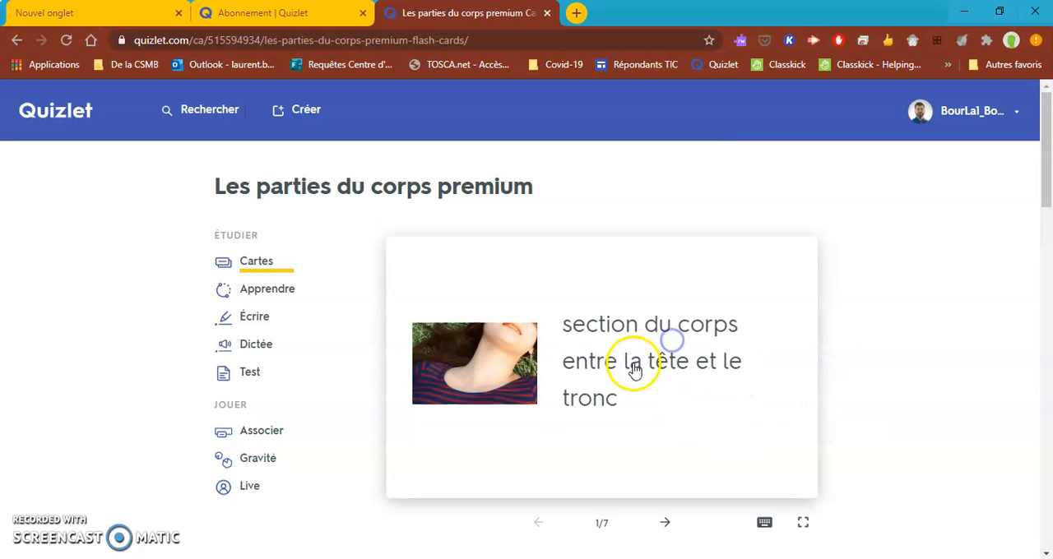